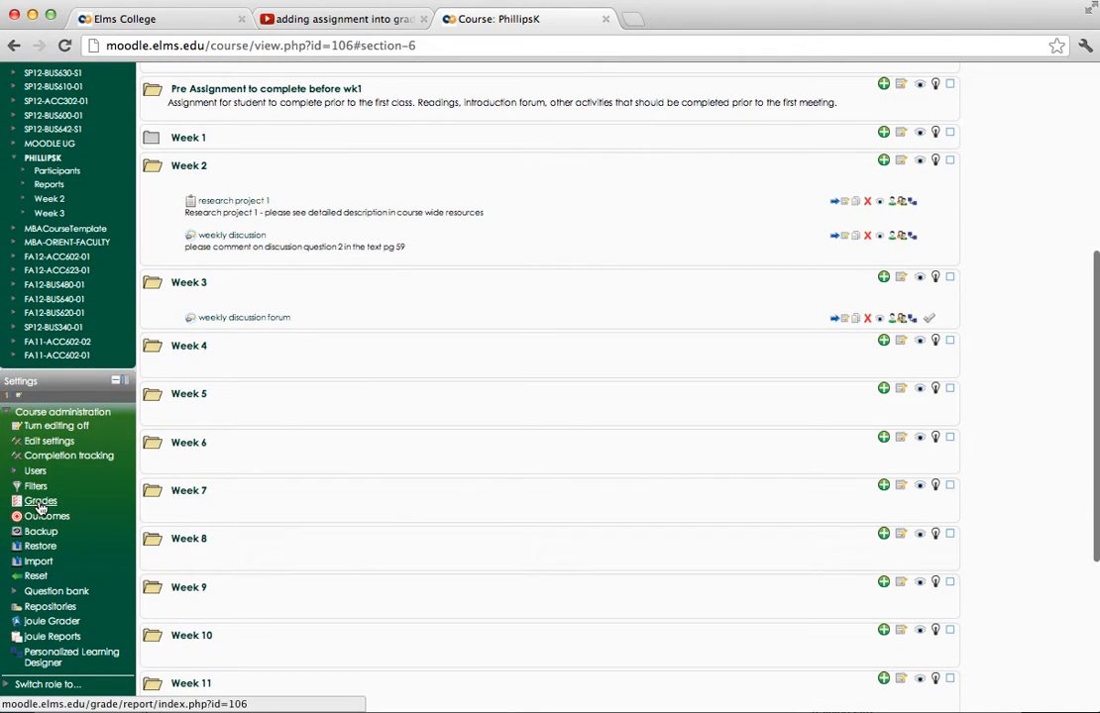
- Open the question 2 post in the weekly discussion forum from the course gradebook
click(41, 503)
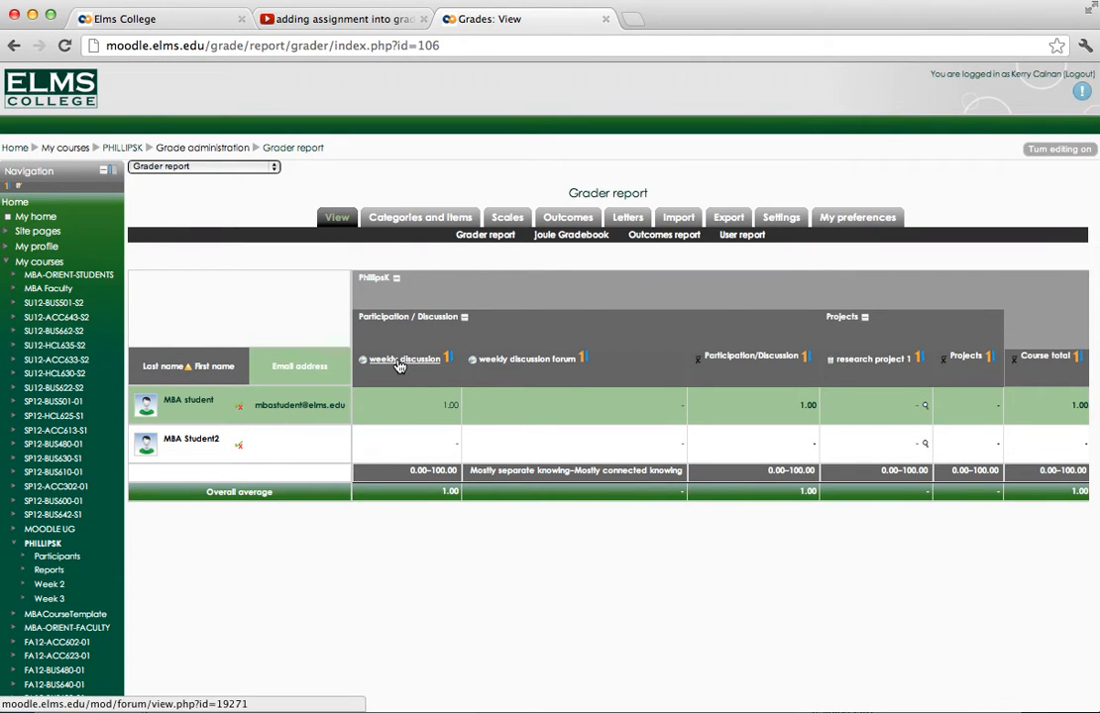
click(399, 364)
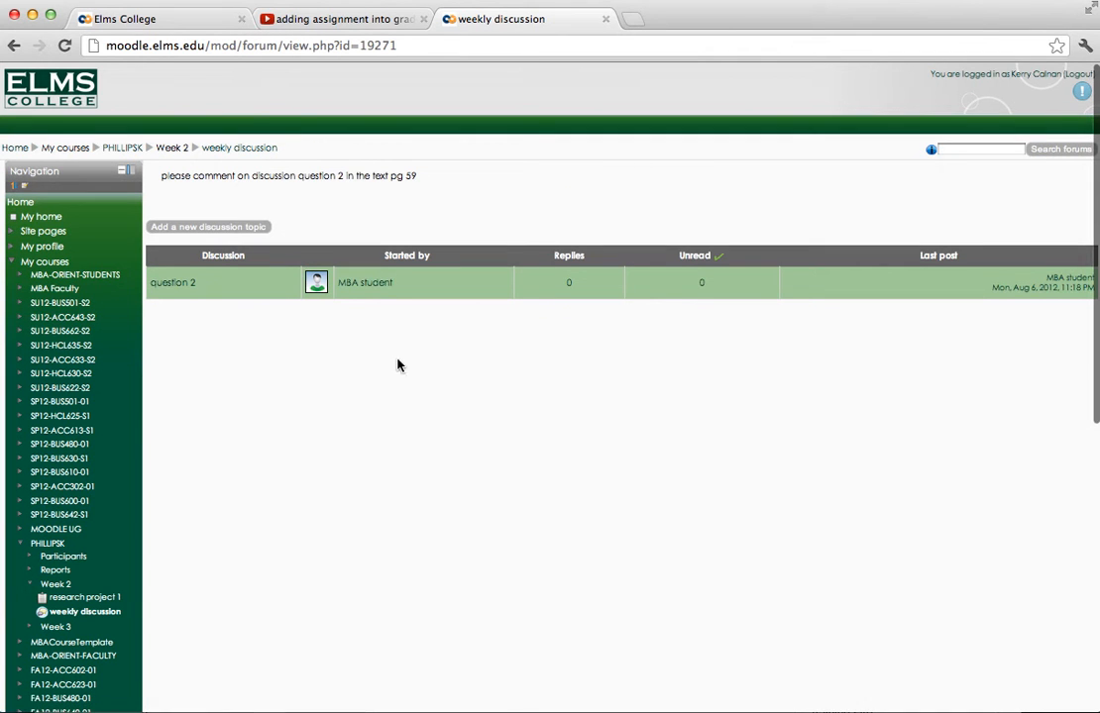
scroll(643, 289, right, 1)
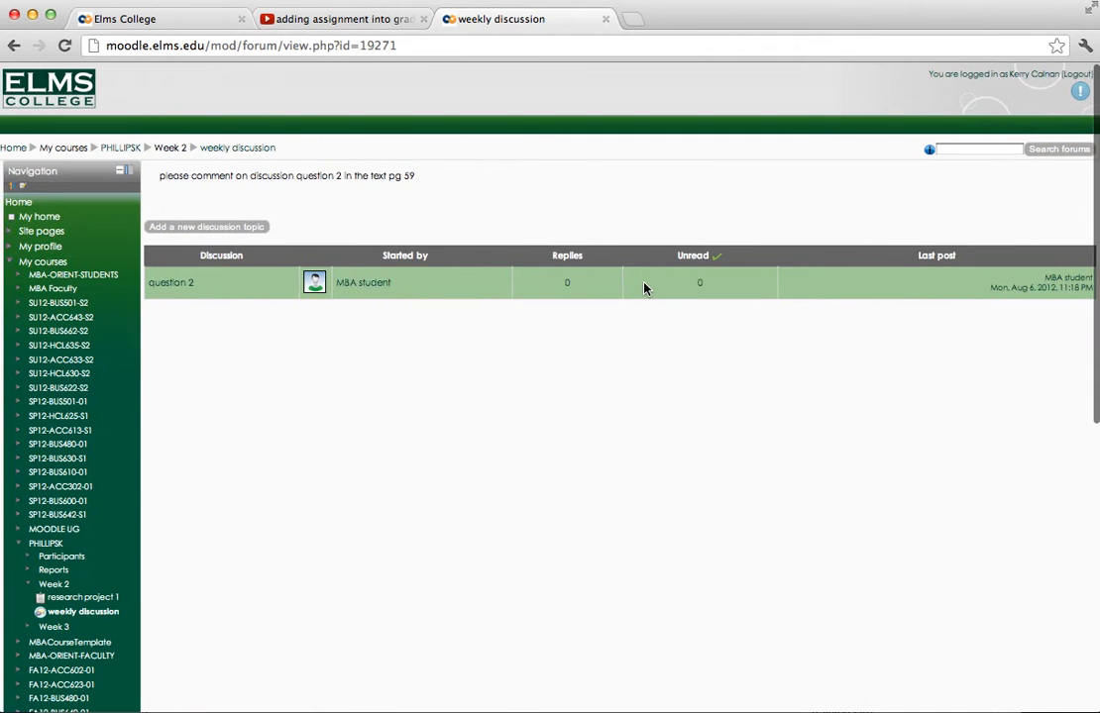
click(170, 285)
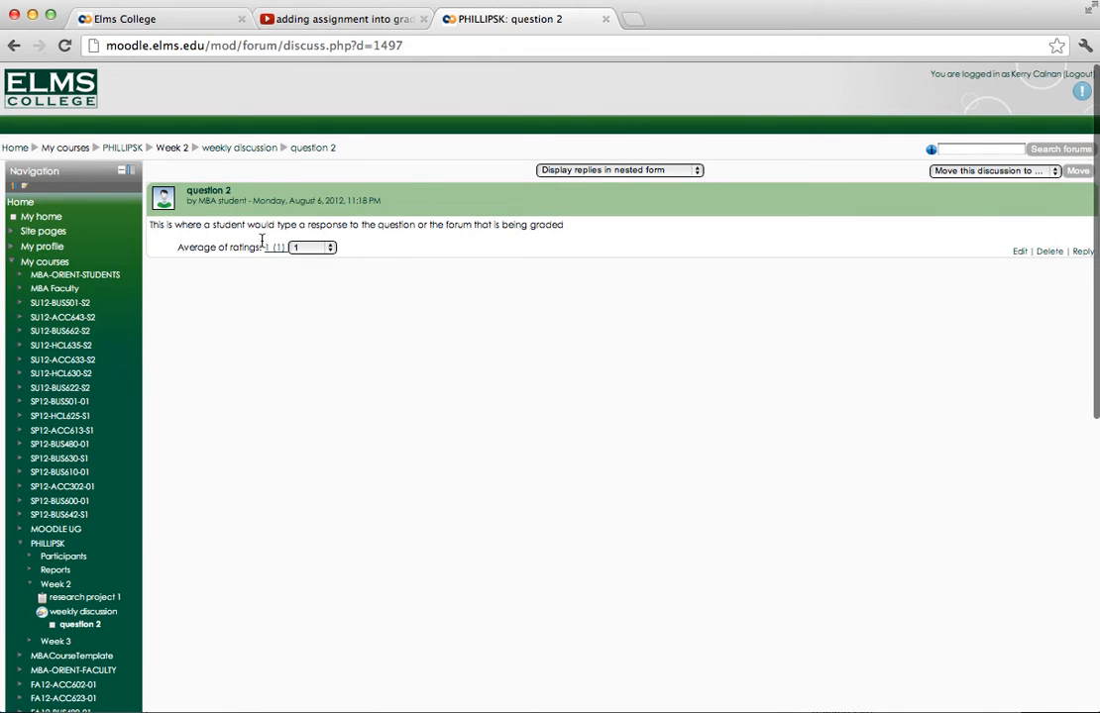
- Rate the student's question 2 discussion post 100
click(328, 247)
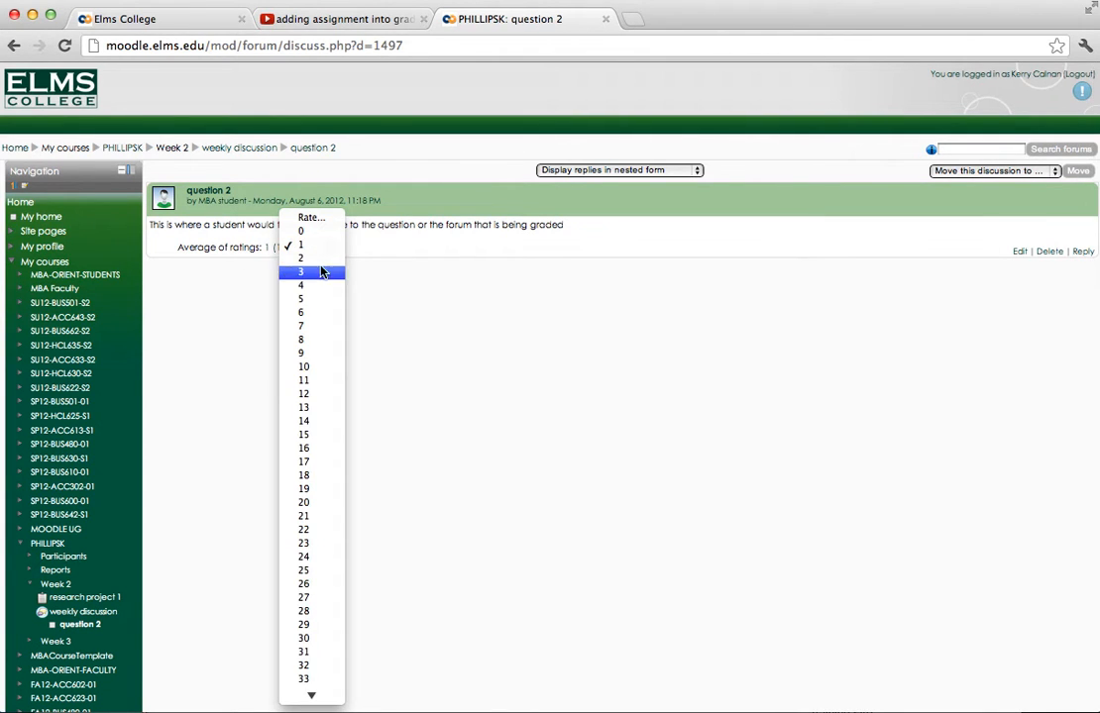
mouse_move(312, 699)
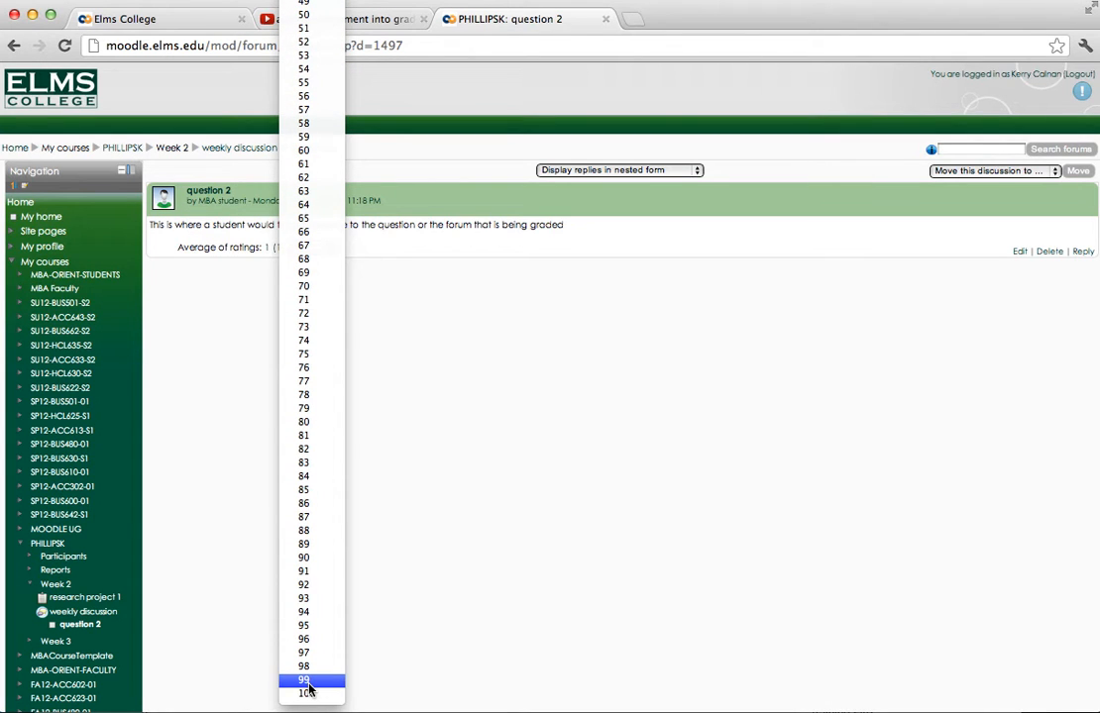
click(307, 693)
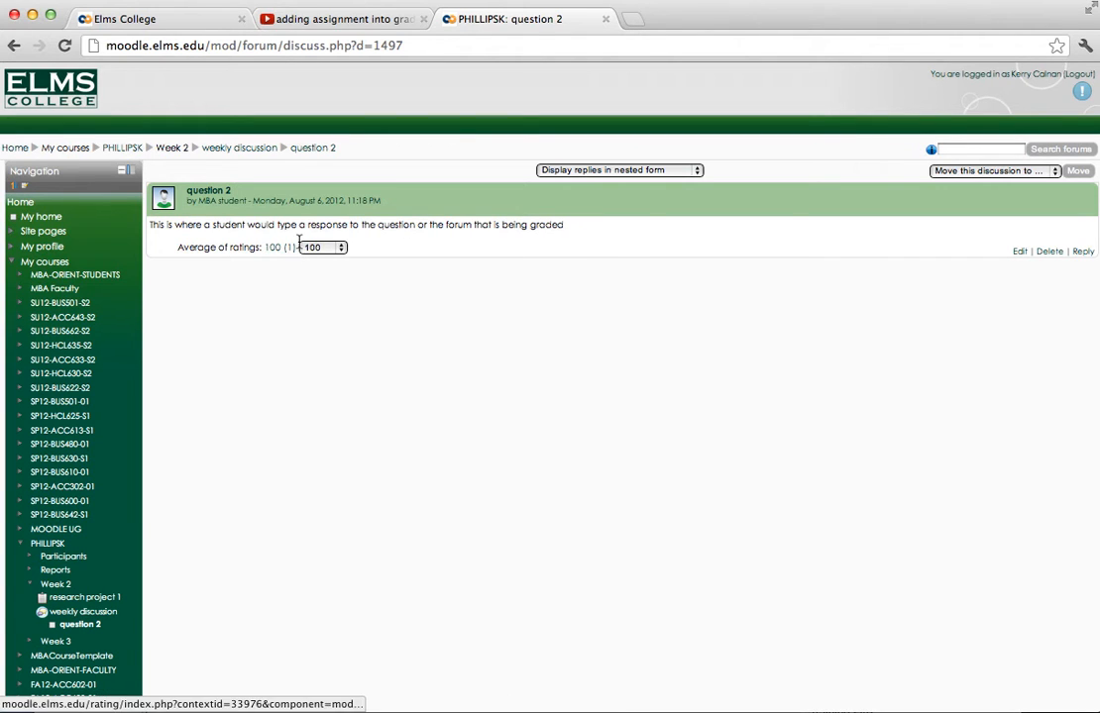
scroll(723, 317, down, 3)
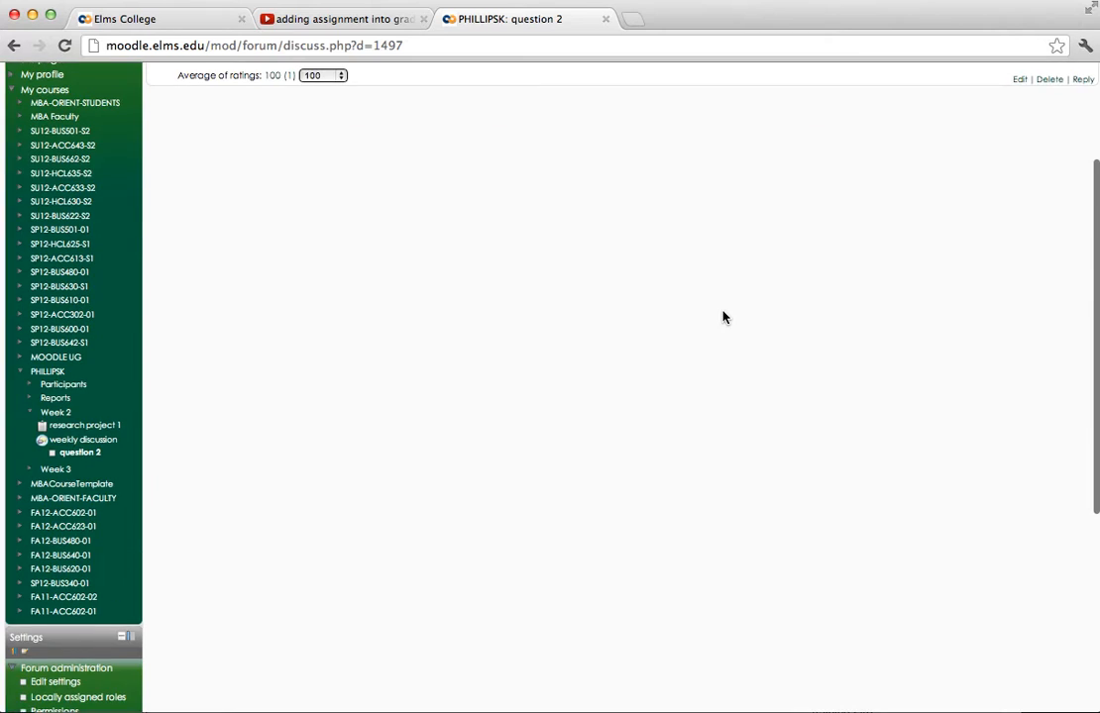
scroll(723, 317, up, 3)
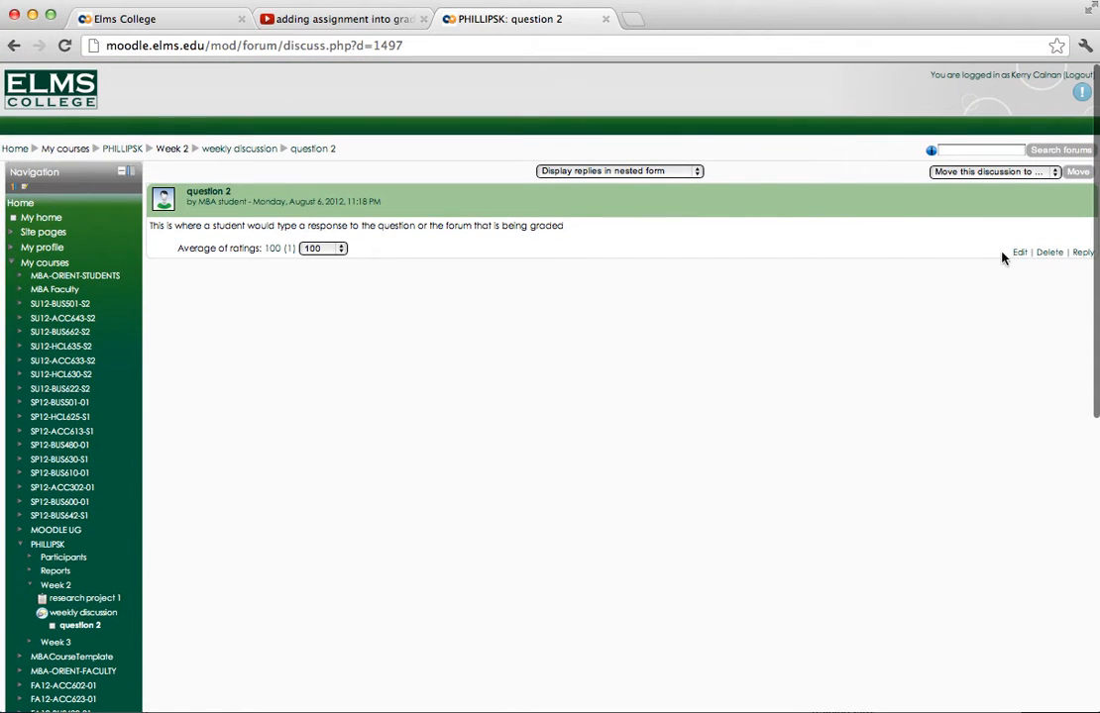
click(1078, 255)
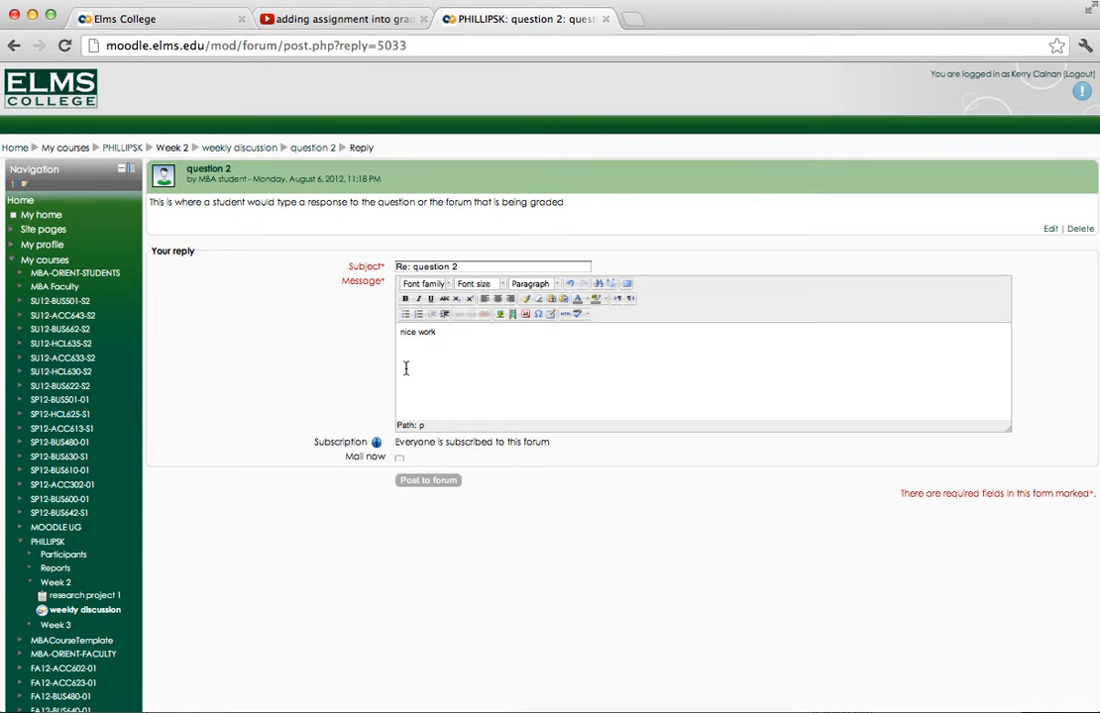
click(377, 446)
click(398, 457)
drag(463, 336, 377, 336)
key(BackSpace)
click(311, 148)
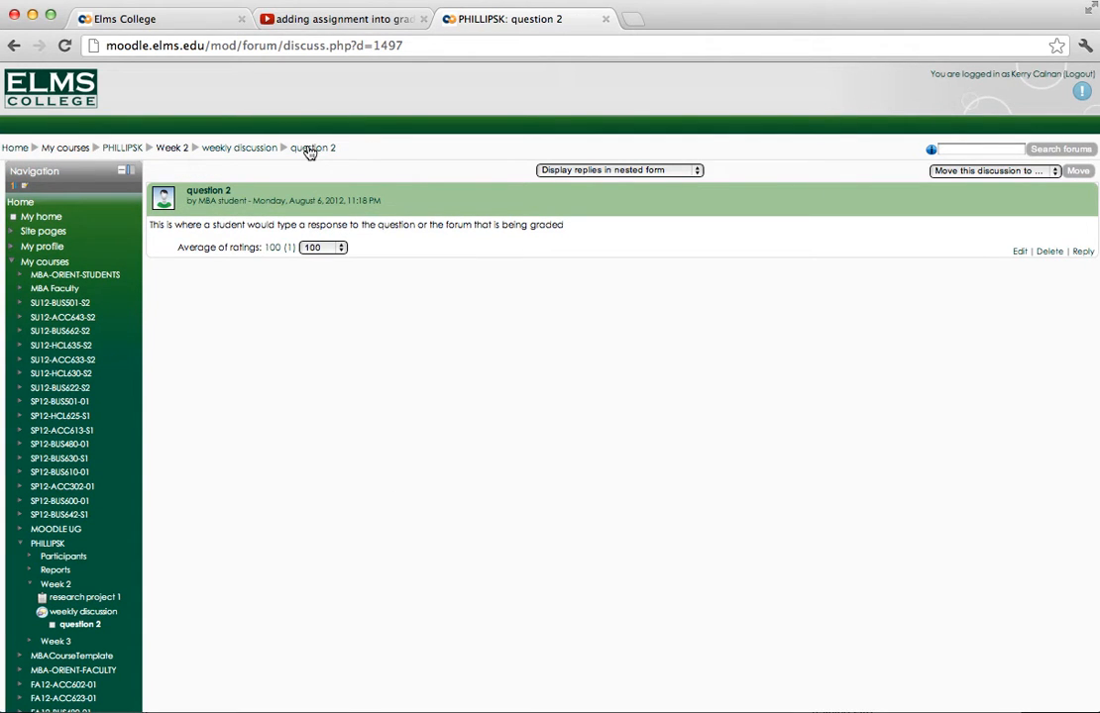
- Return through the weekly discussion to the PHILLIPSK course page and open its grader report
scroll(81, 317, down, 5)
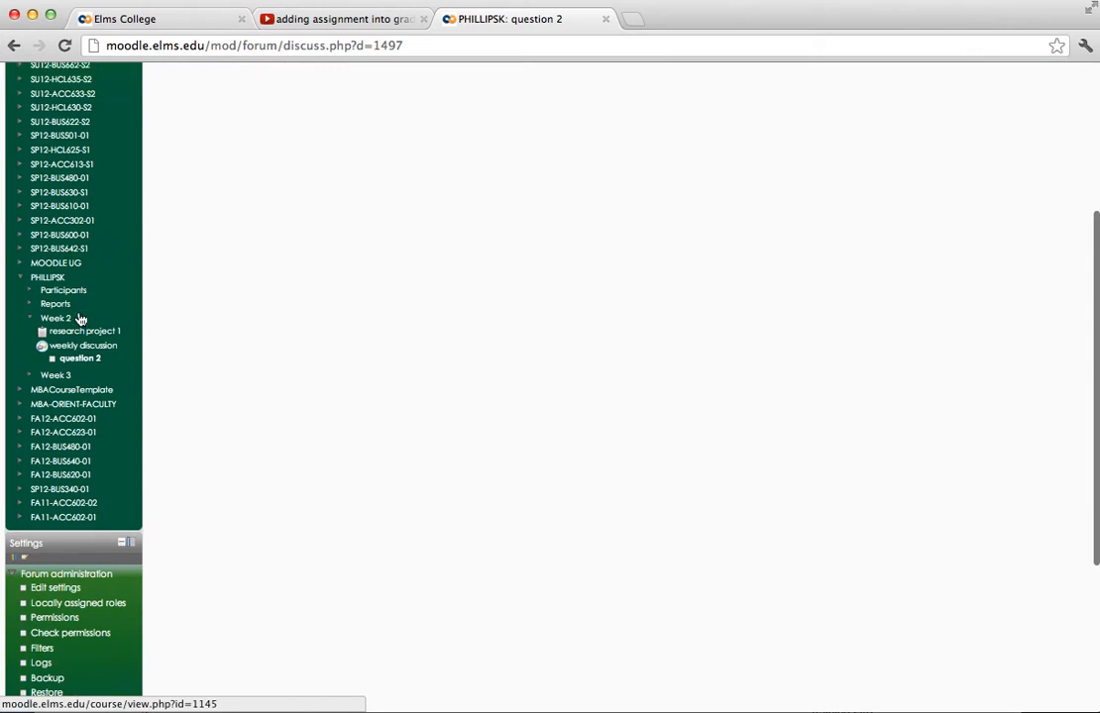
scroll(81, 319, down, 1)
scroll(60, 535, down, 2)
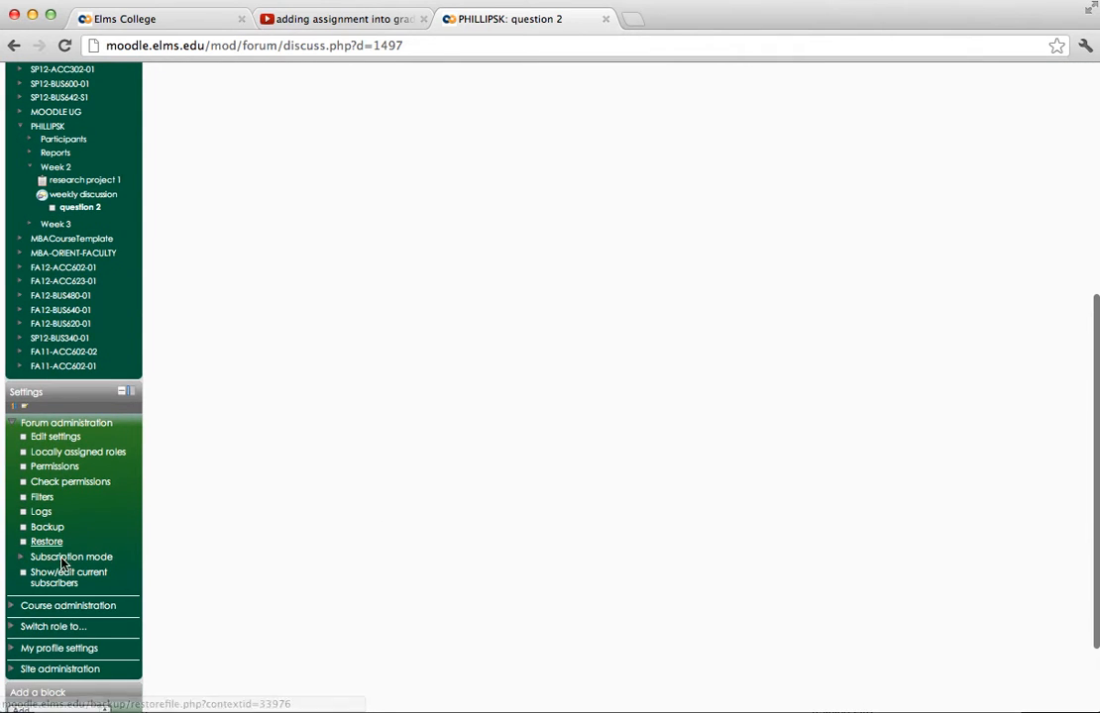
scroll(78, 345, up, 8)
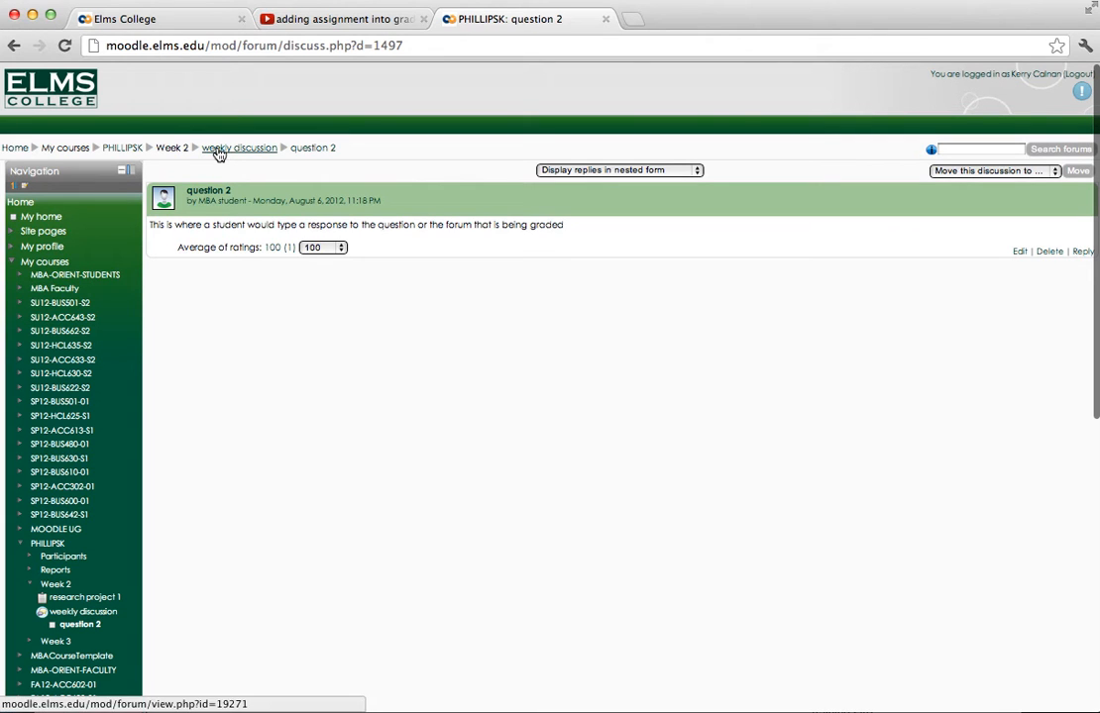
click(219, 149)
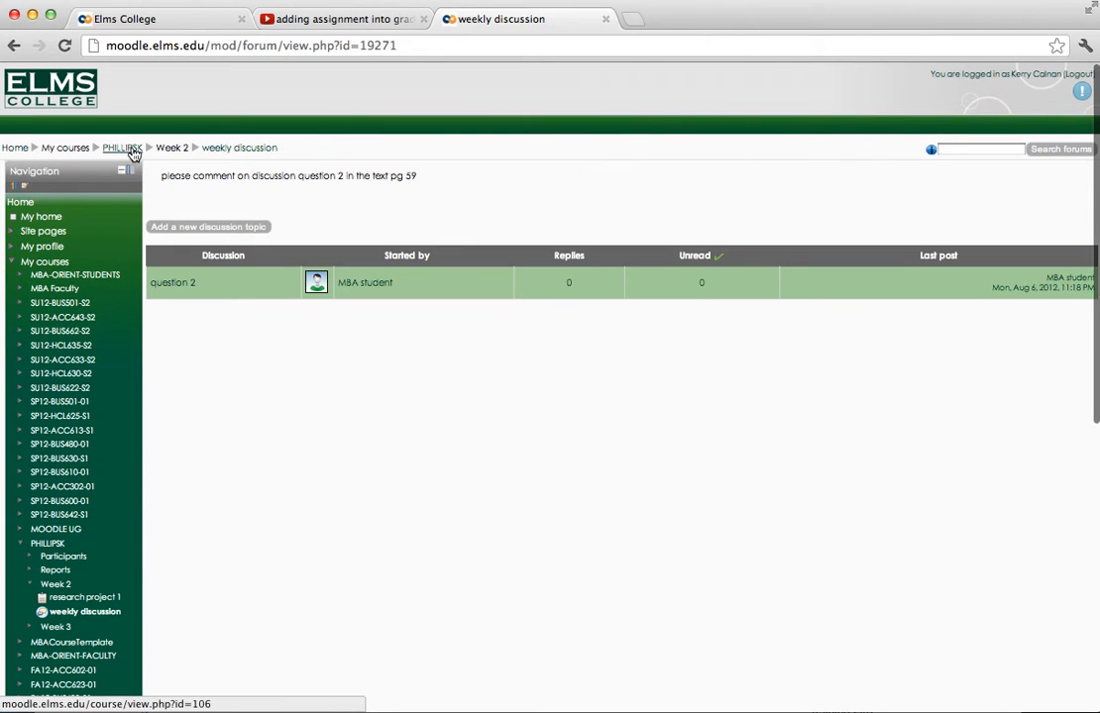
click(131, 151)
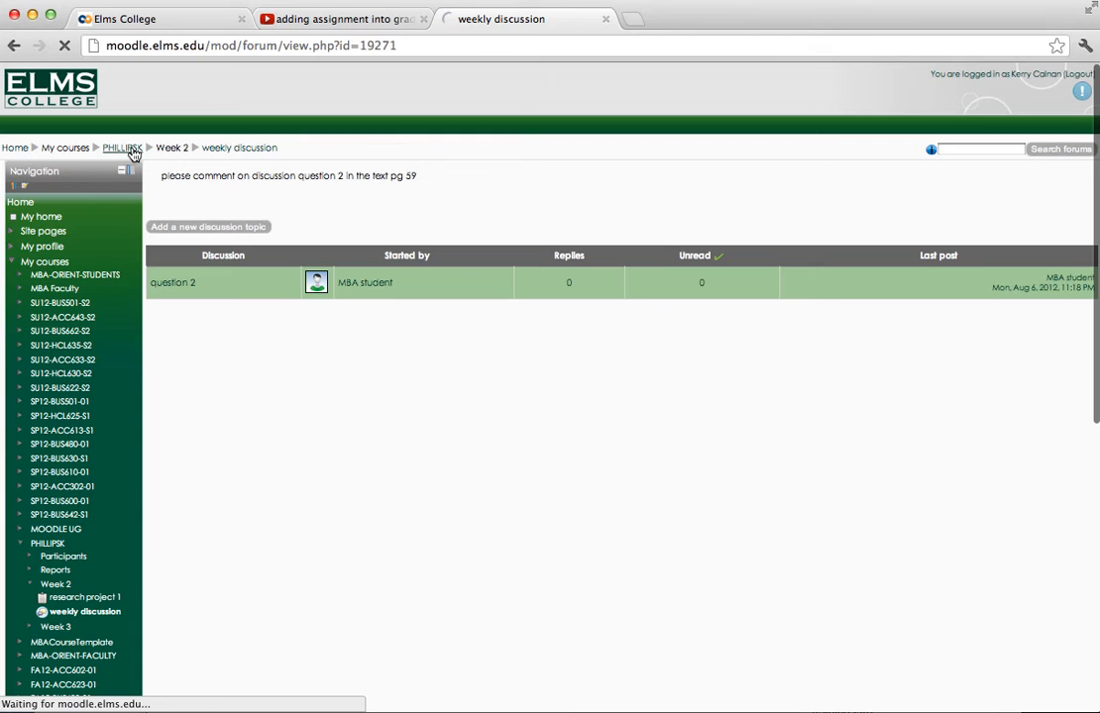
scroll(231, 365, down, 5)
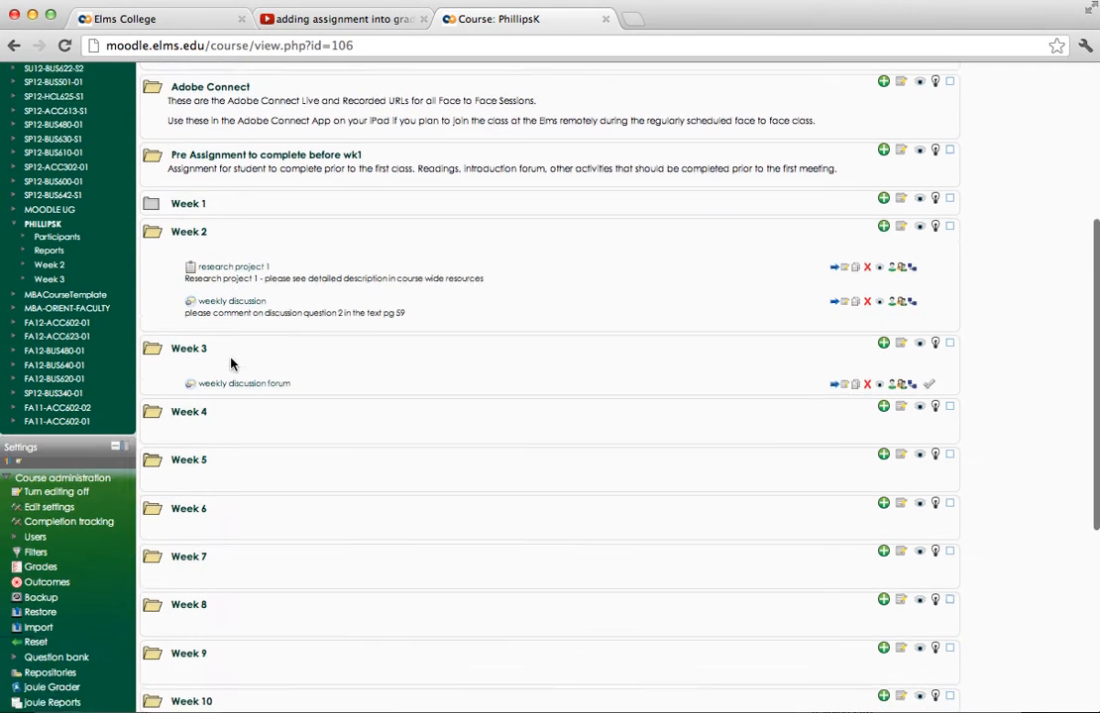
scroll(231, 364, down, 2)
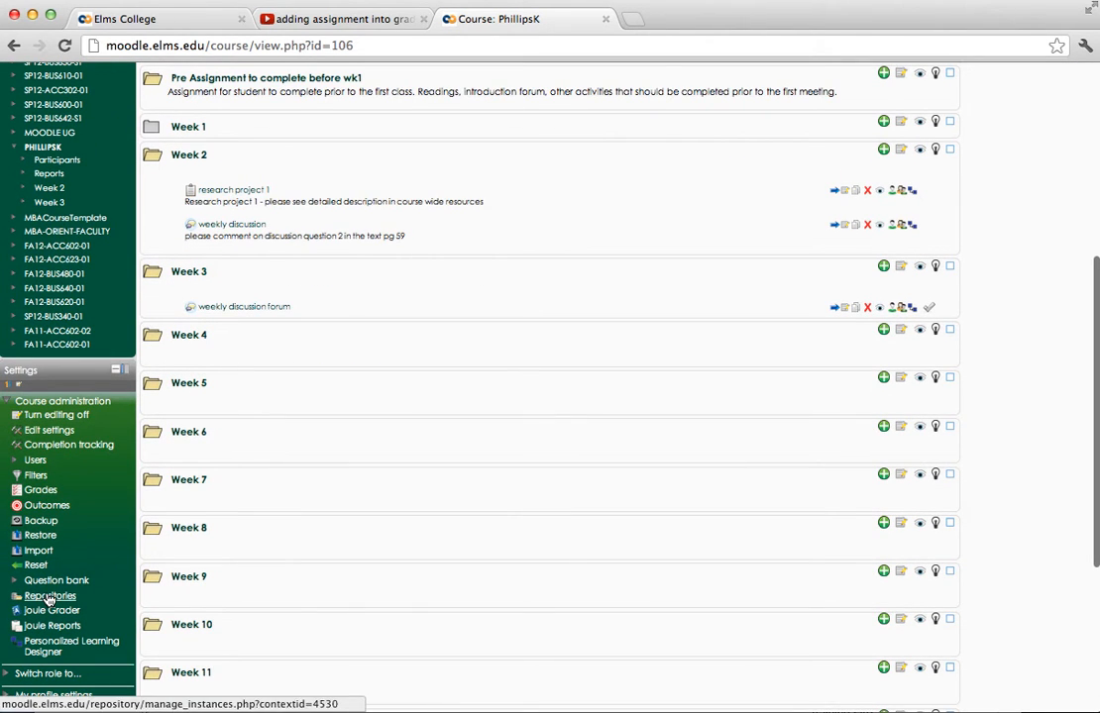
click(45, 494)
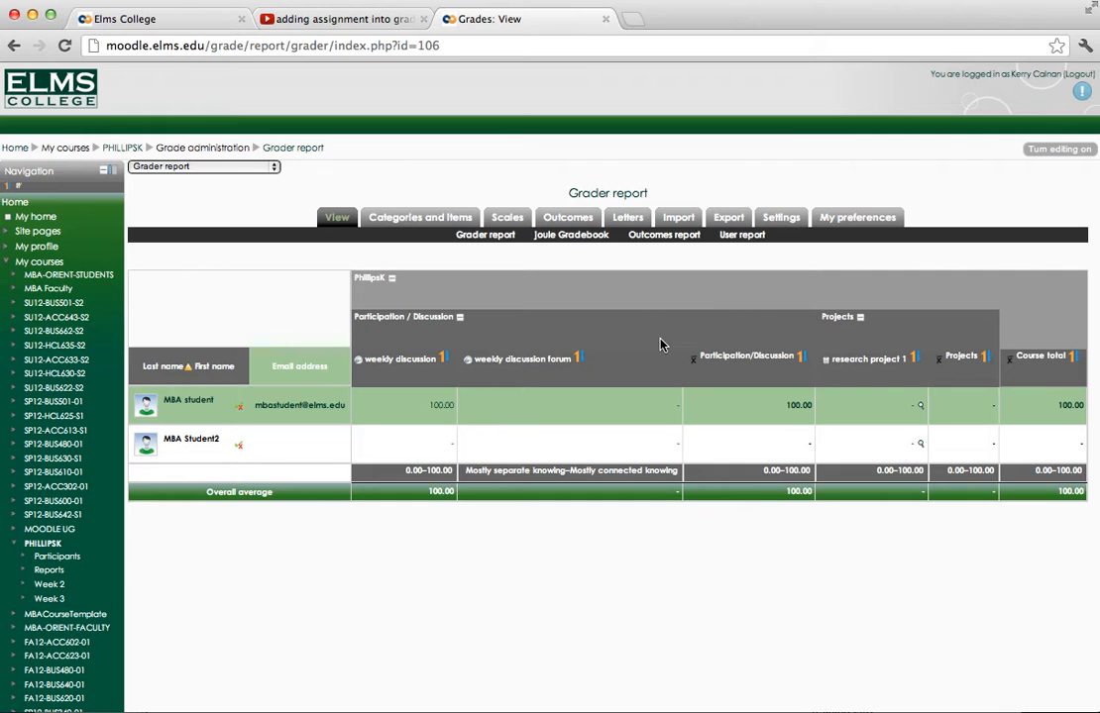
- Open the individual grading page for MBA student's research project 1 submission from the grader report
click(876, 362)
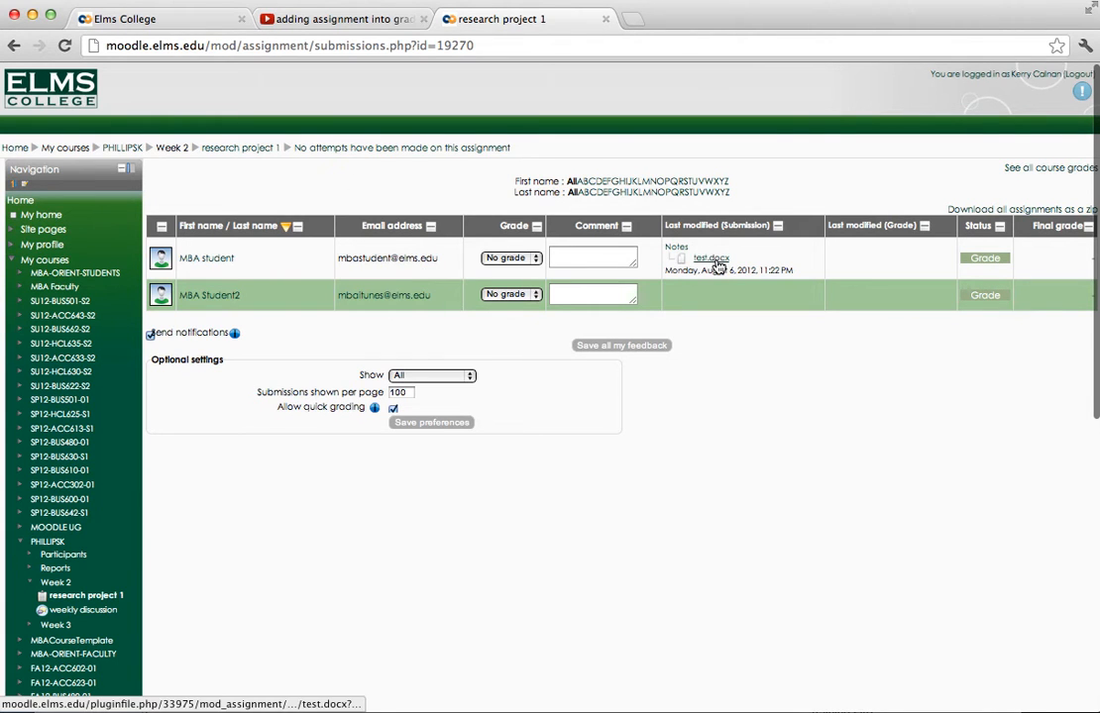
scroll(717, 268, right, 2)
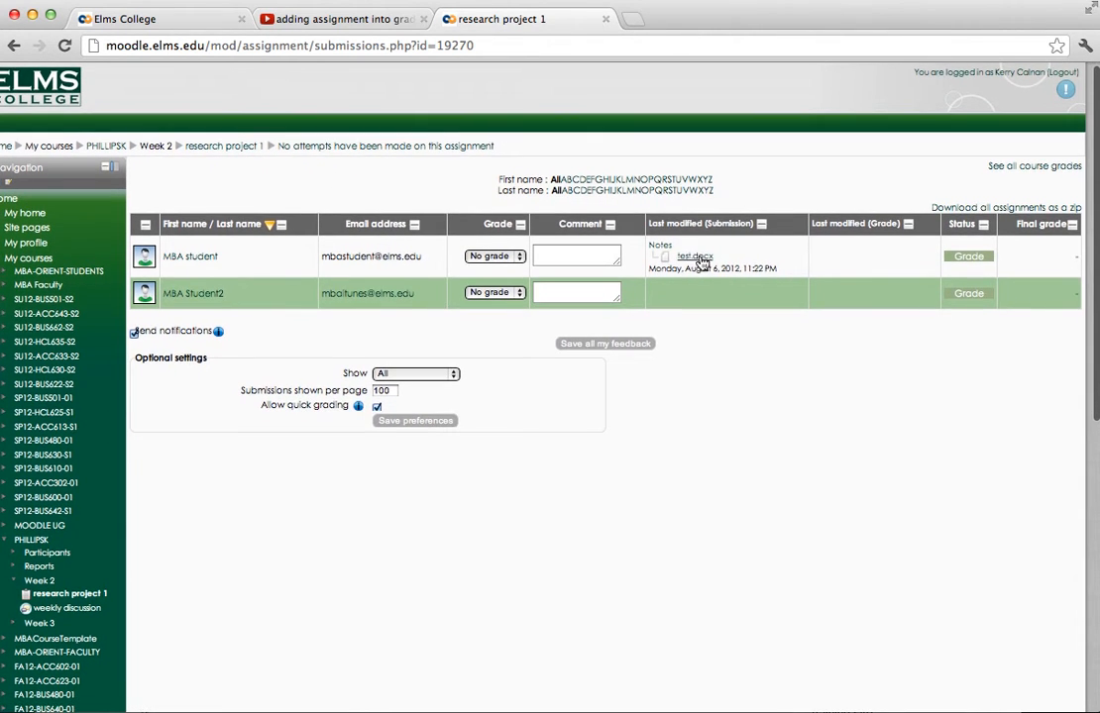
scroll(703, 260, left, 2)
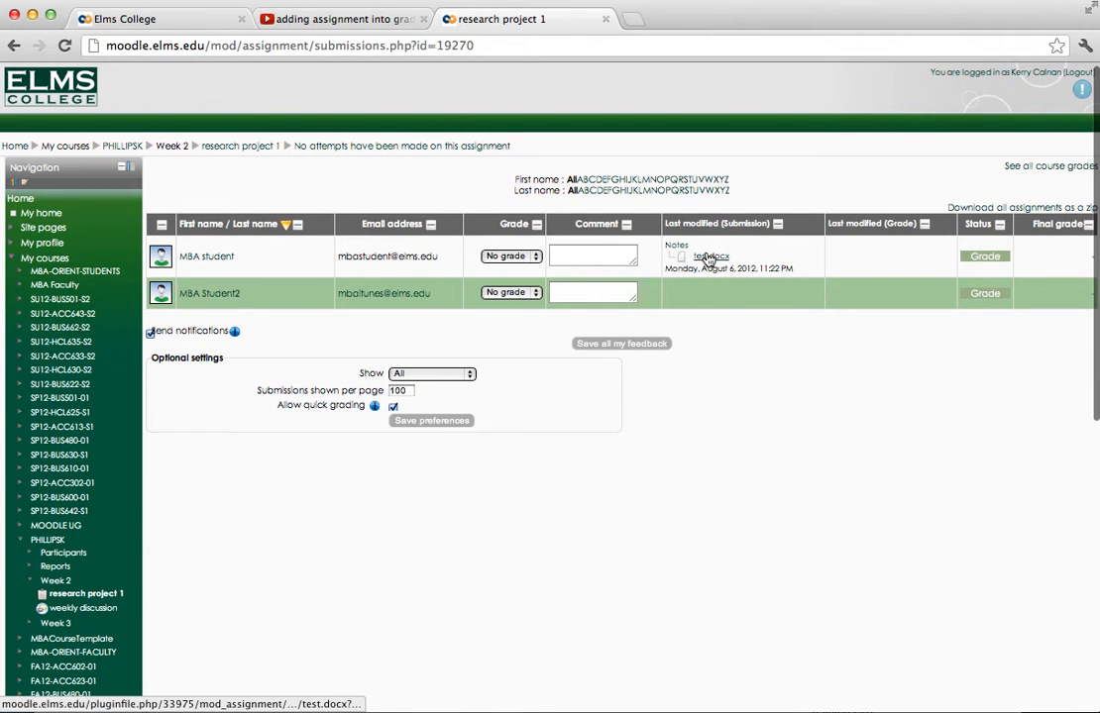
click(987, 258)
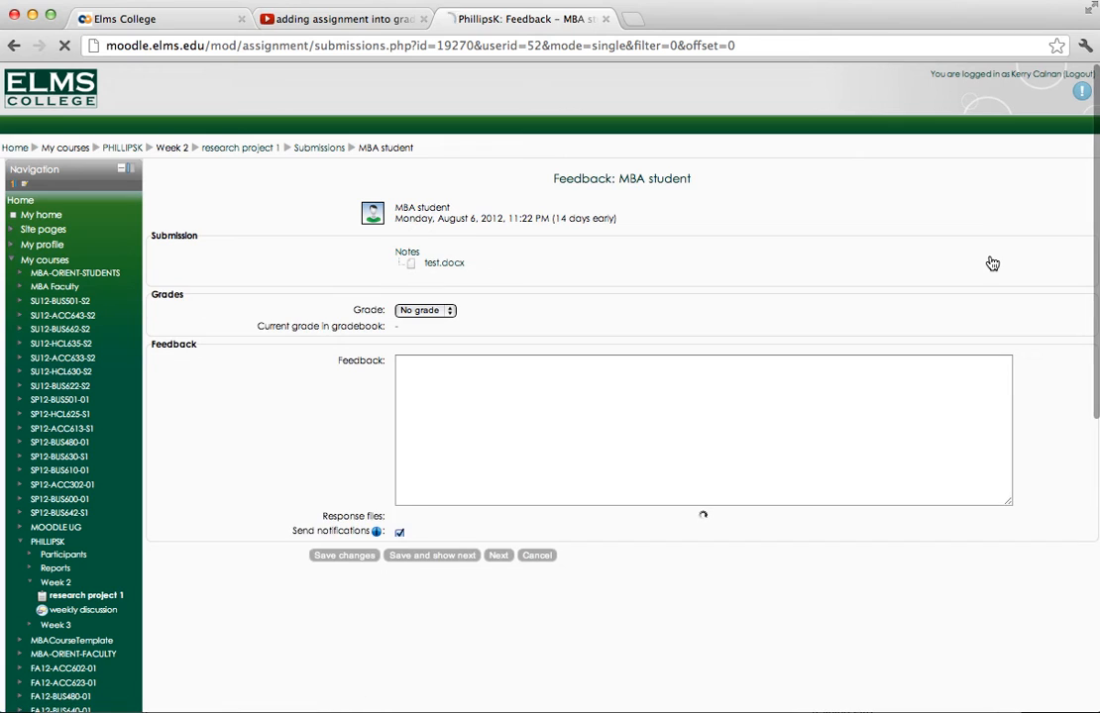
- Read the student's submission notes and view the submitted test.docx in Word, closing the document when done
click(413, 256)
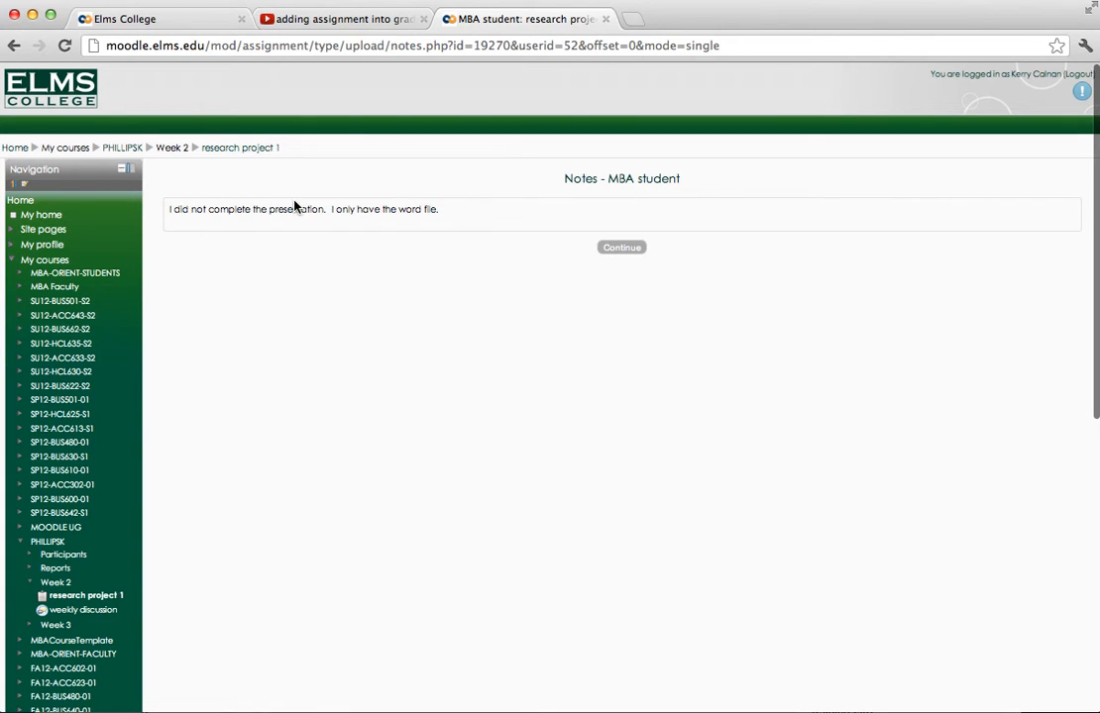
click(635, 250)
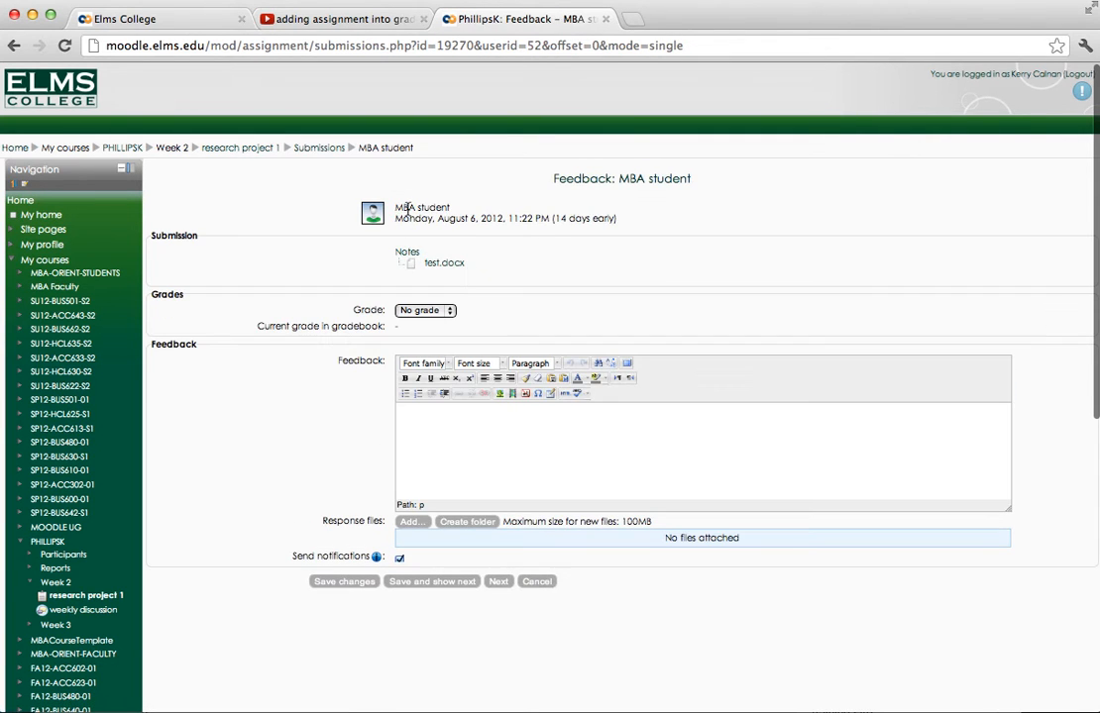
click(447, 264)
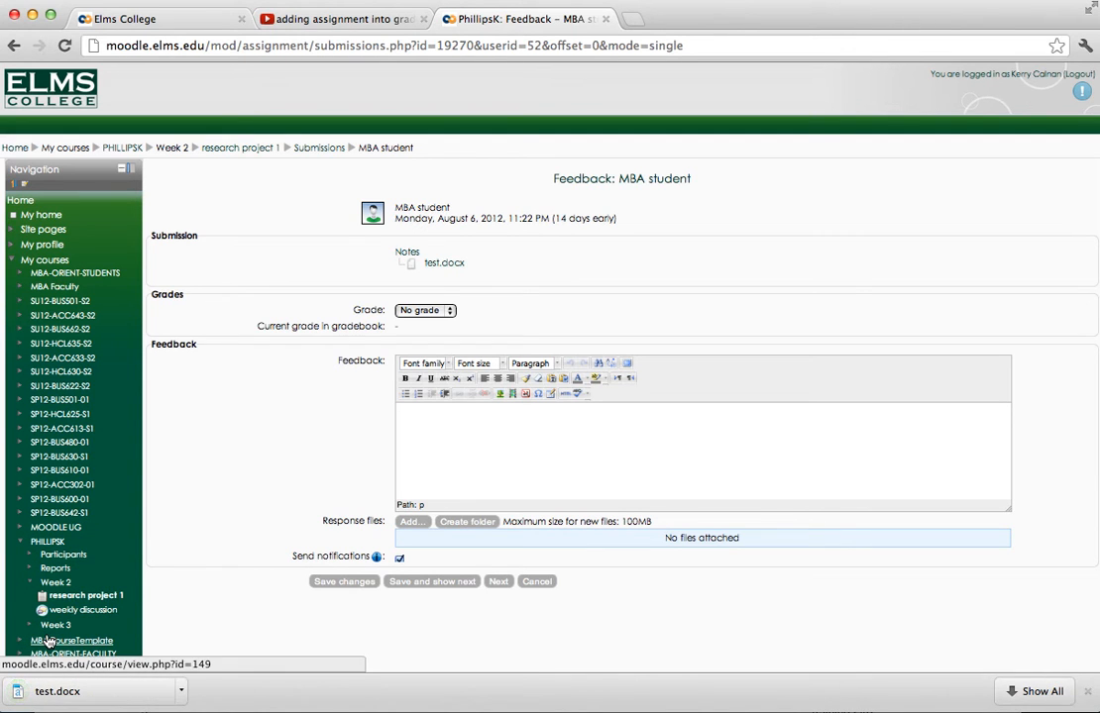
click(63, 693)
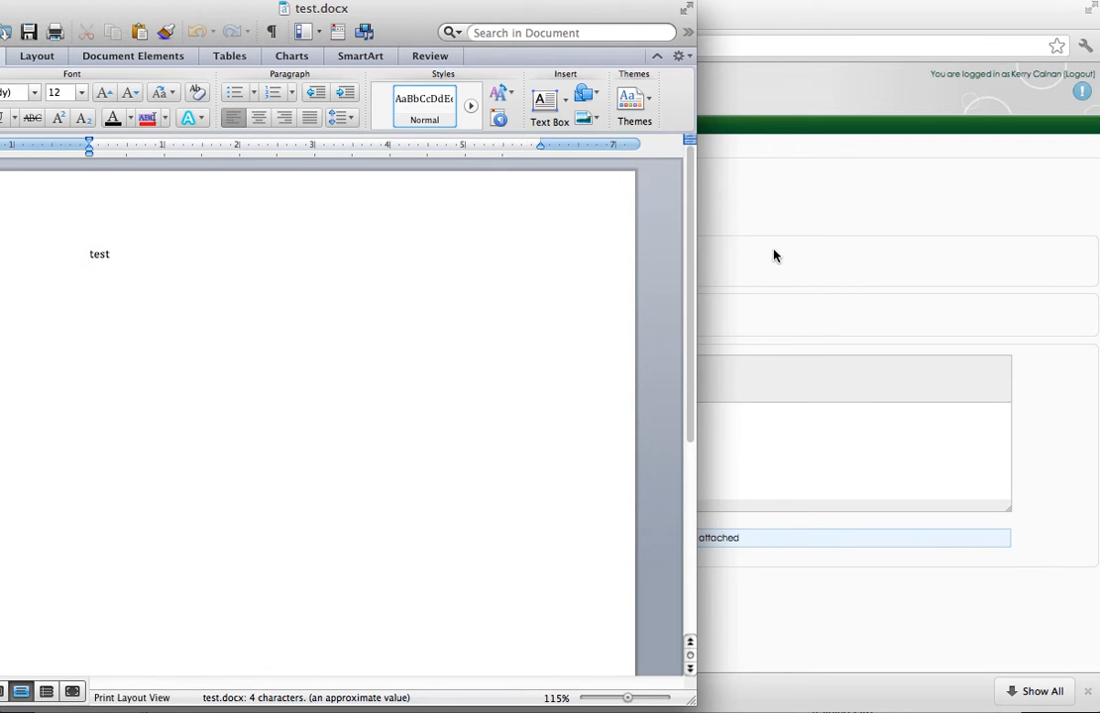
key(super+w)
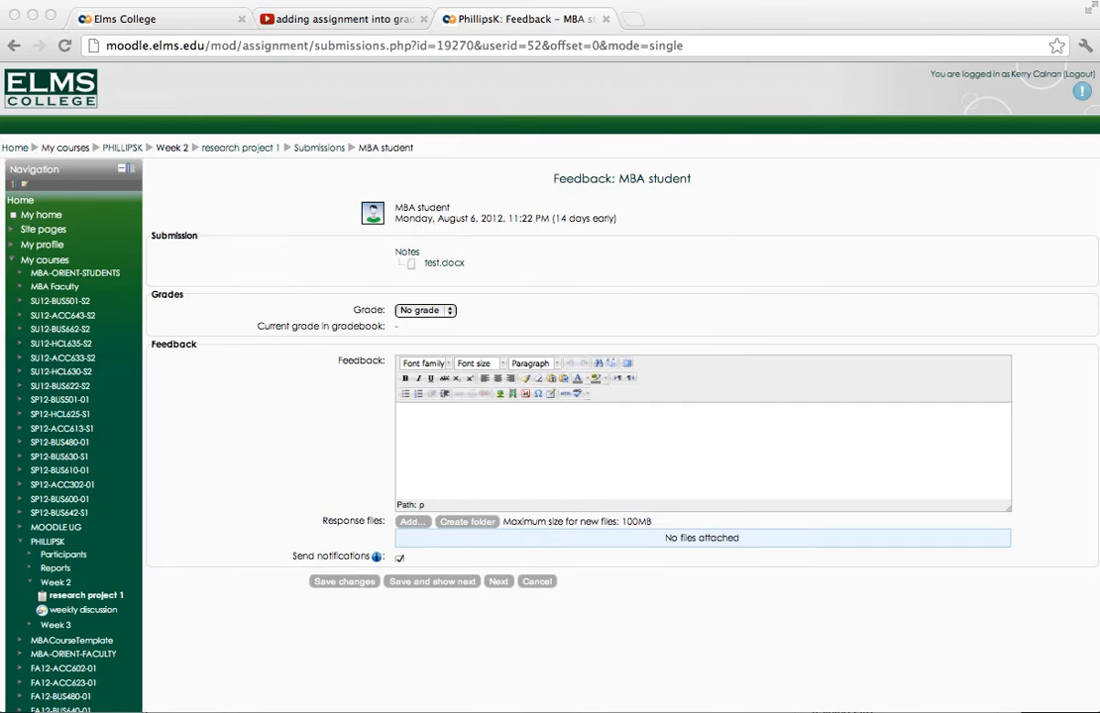
- Grade the submission 50/100 with the feedback "Because you did not complete the assignment you were not given any credit for the presentation part of the project."
click(448, 311)
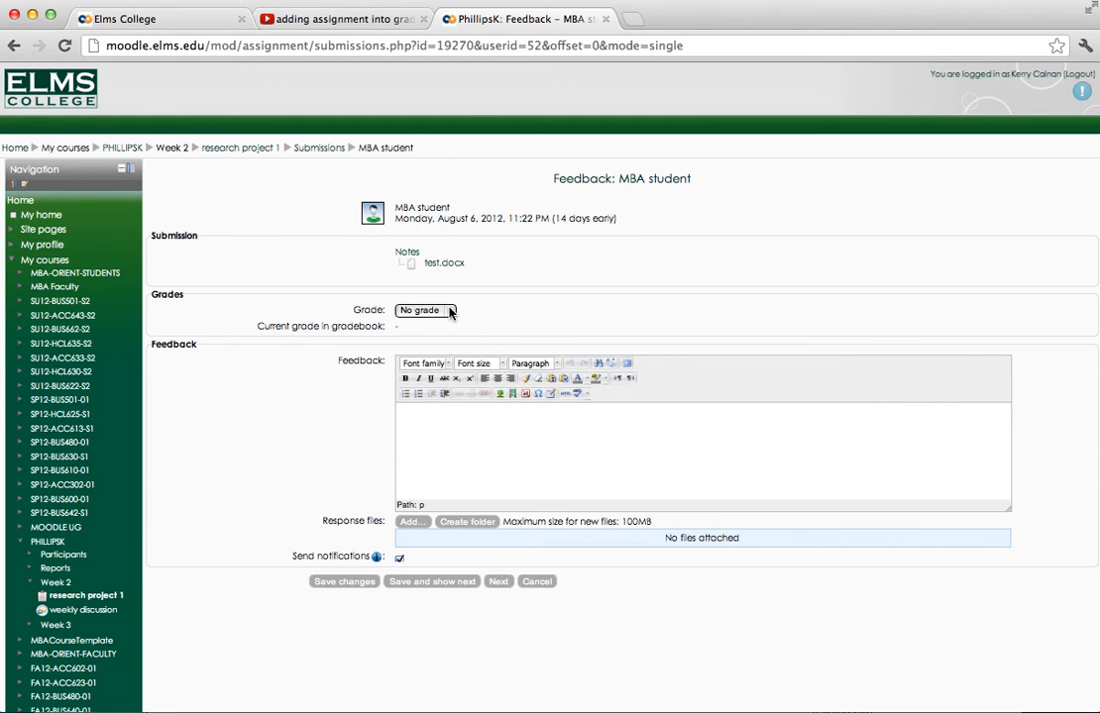
click(449, 311)
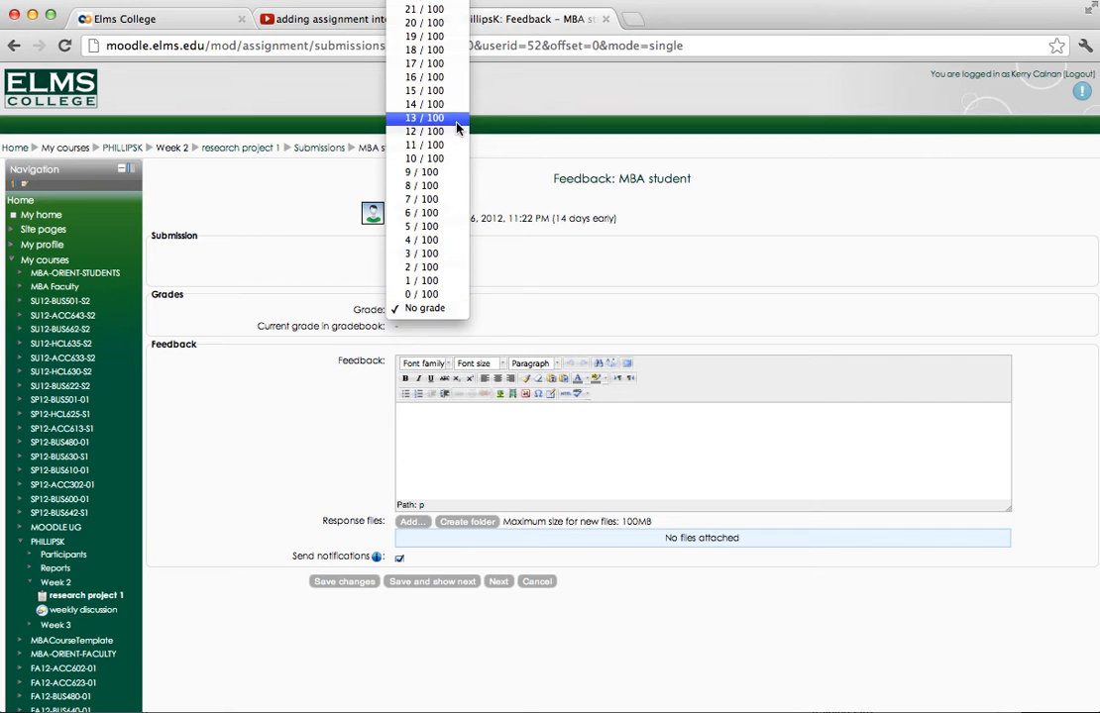
scroll(426, 39, up, 10)
scroll(429, 45, up, 6)
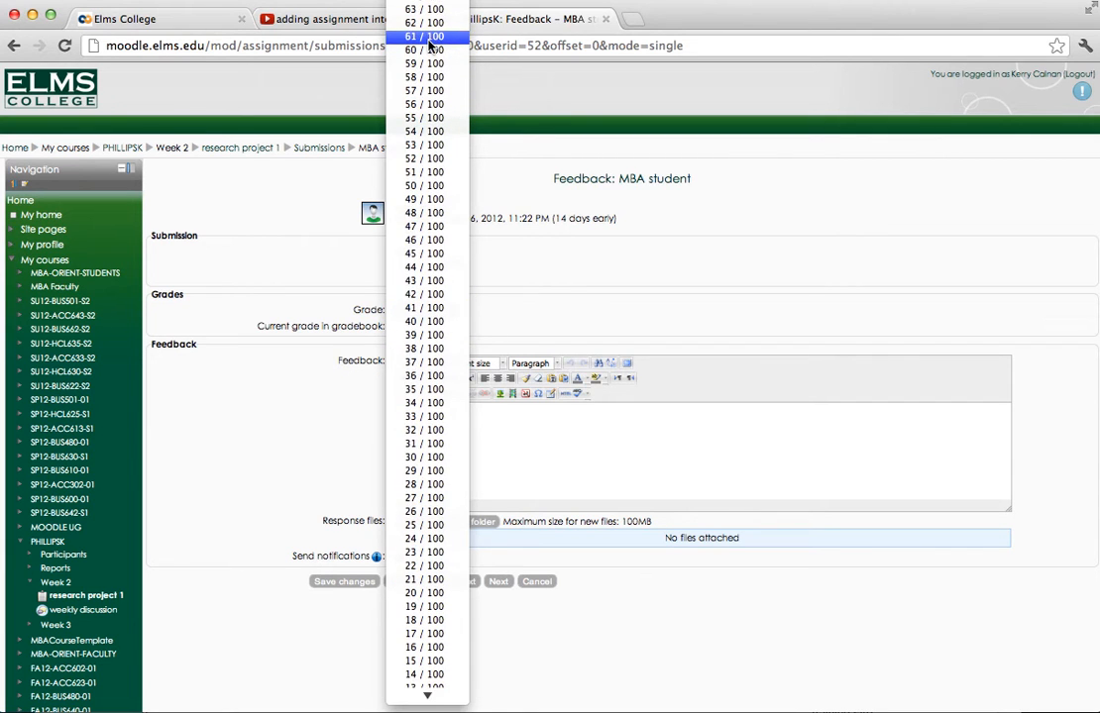
scroll(429, 45, up, 1)
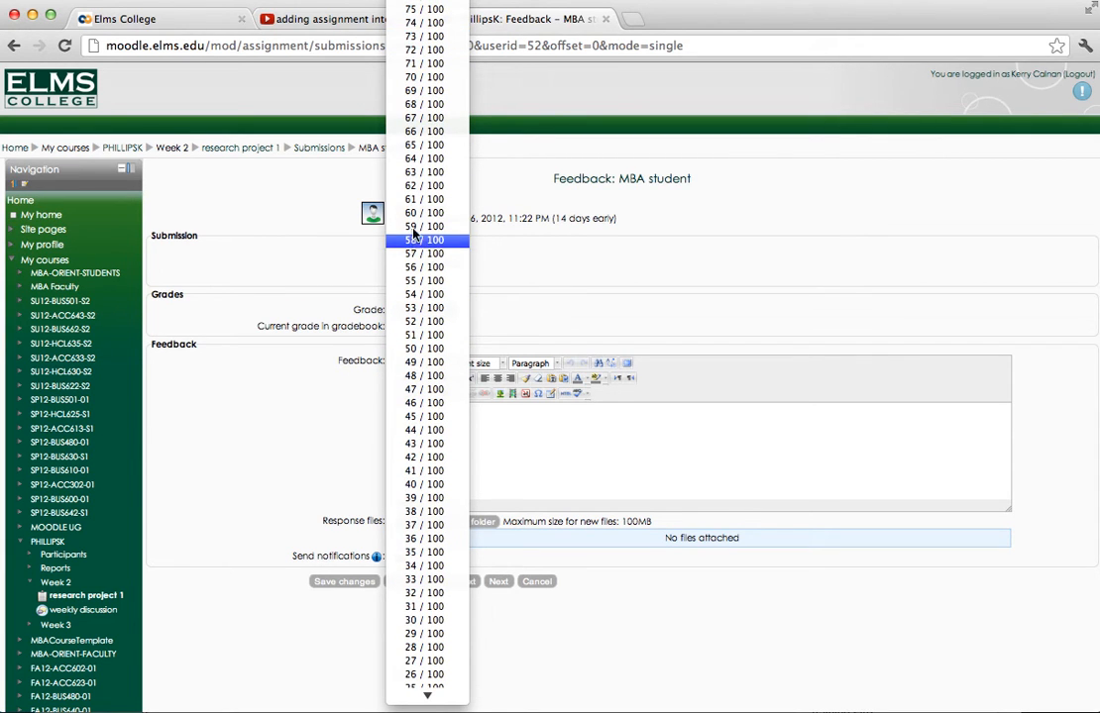
click(417, 349)
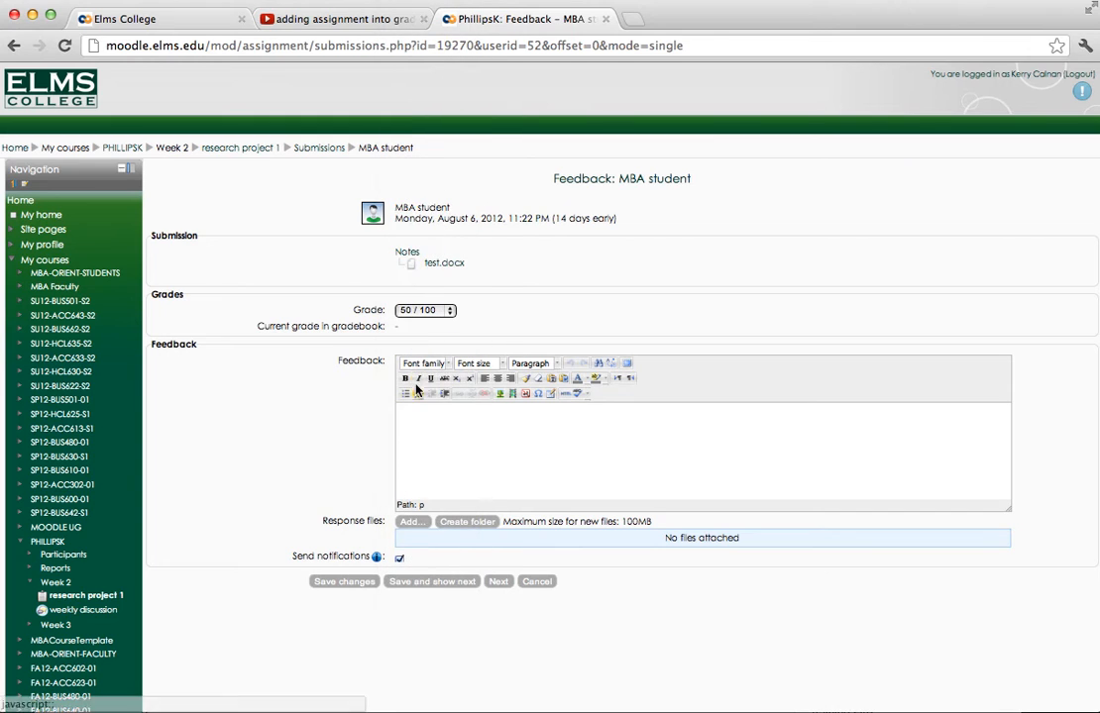
click(433, 409)
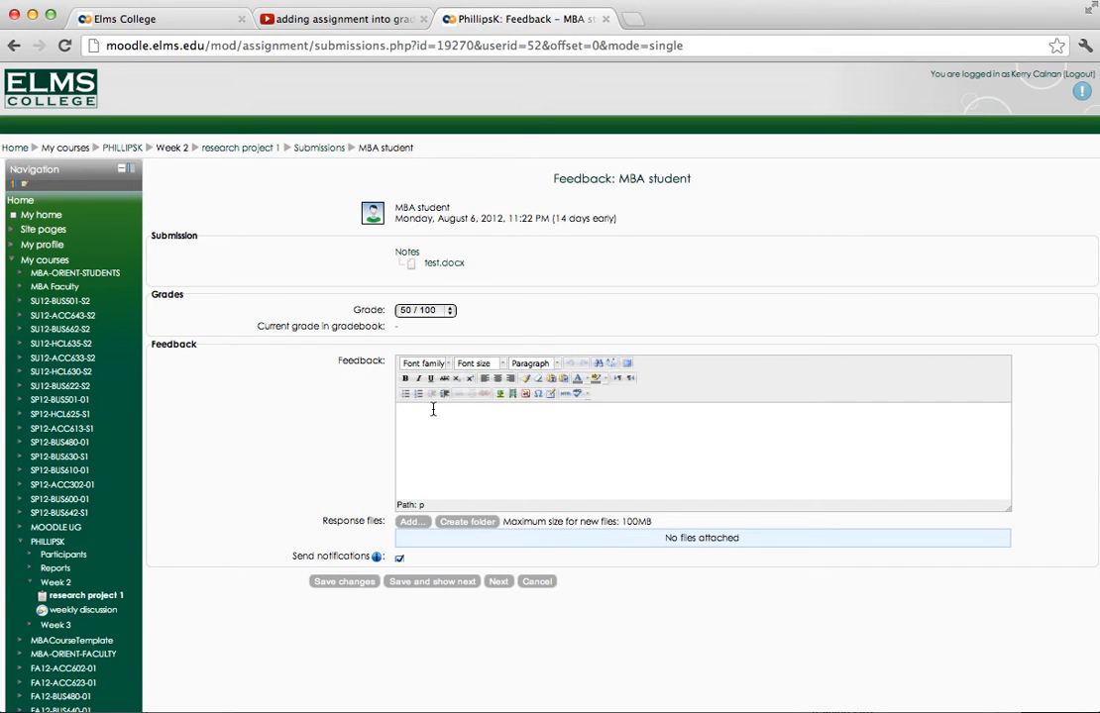
text(B)
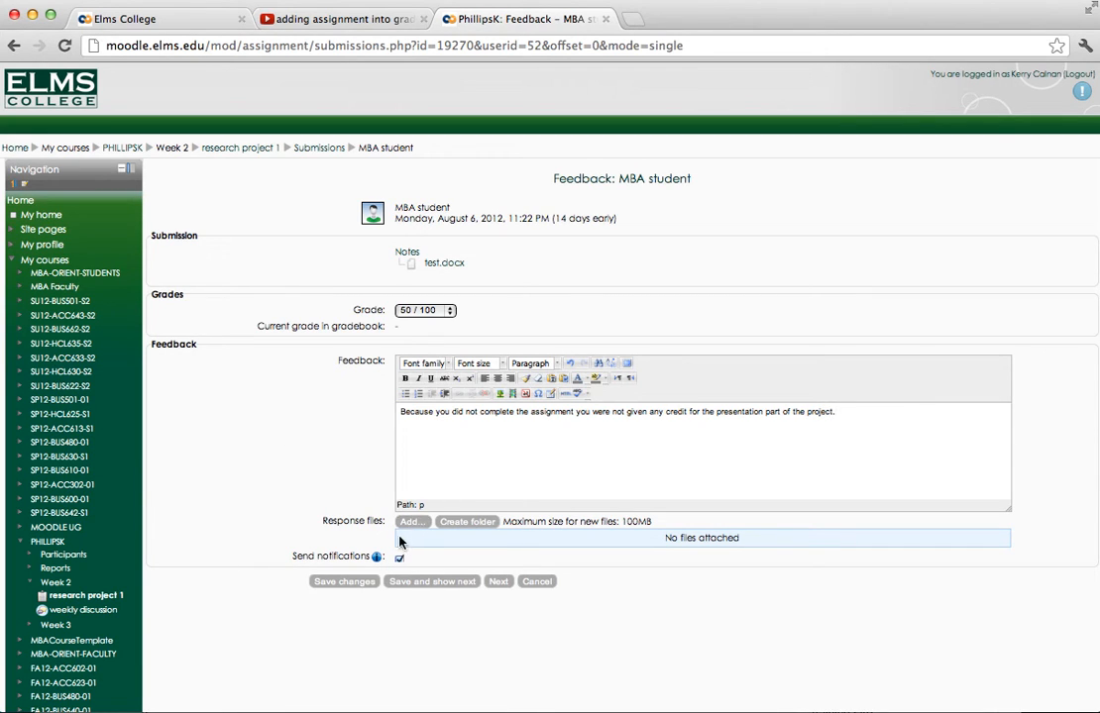
- Save the research project 1 grade and feedback with student notifications enabled
click(397, 558)
click(355, 584)
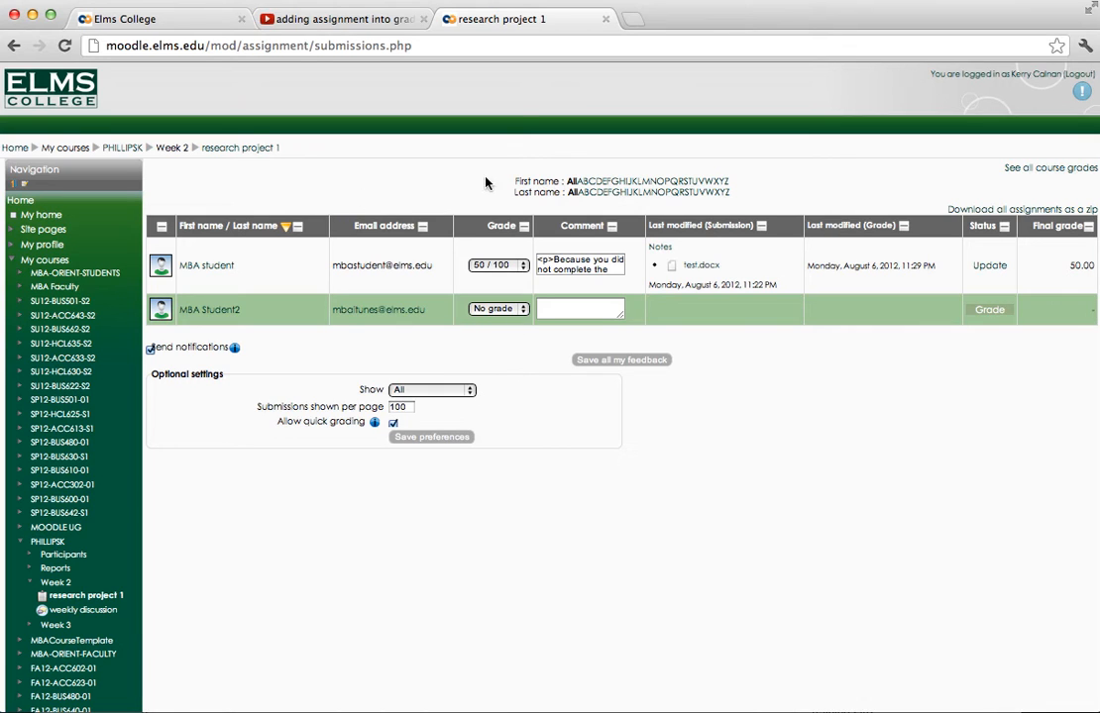
click(225, 155)
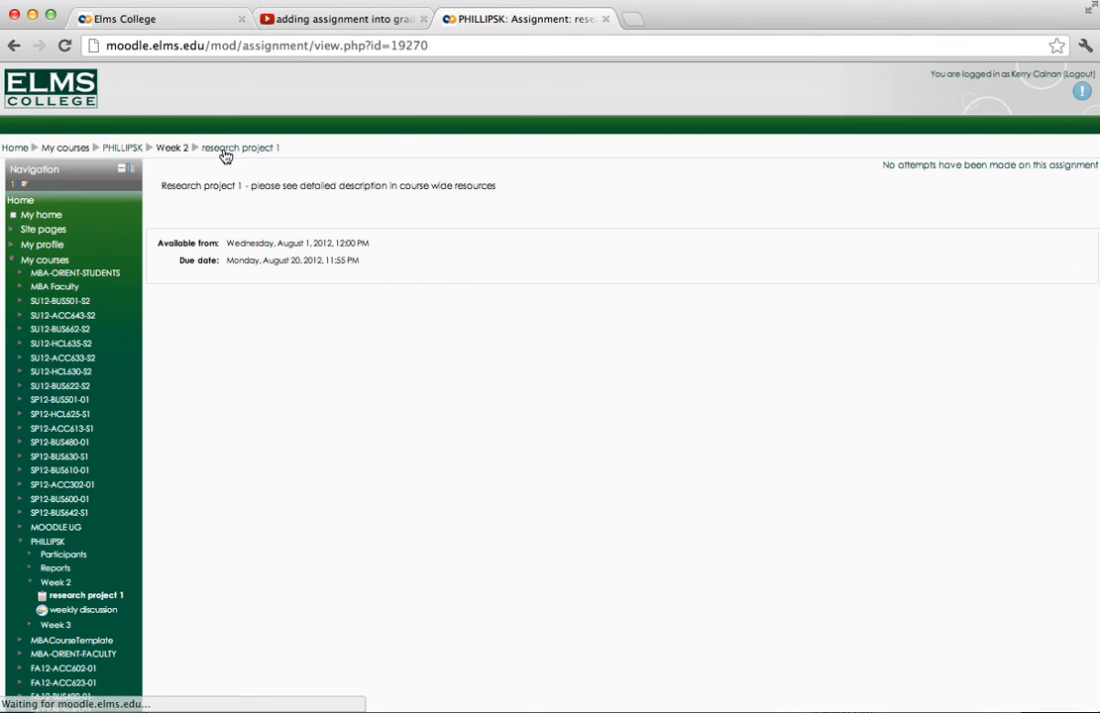
click(127, 148)
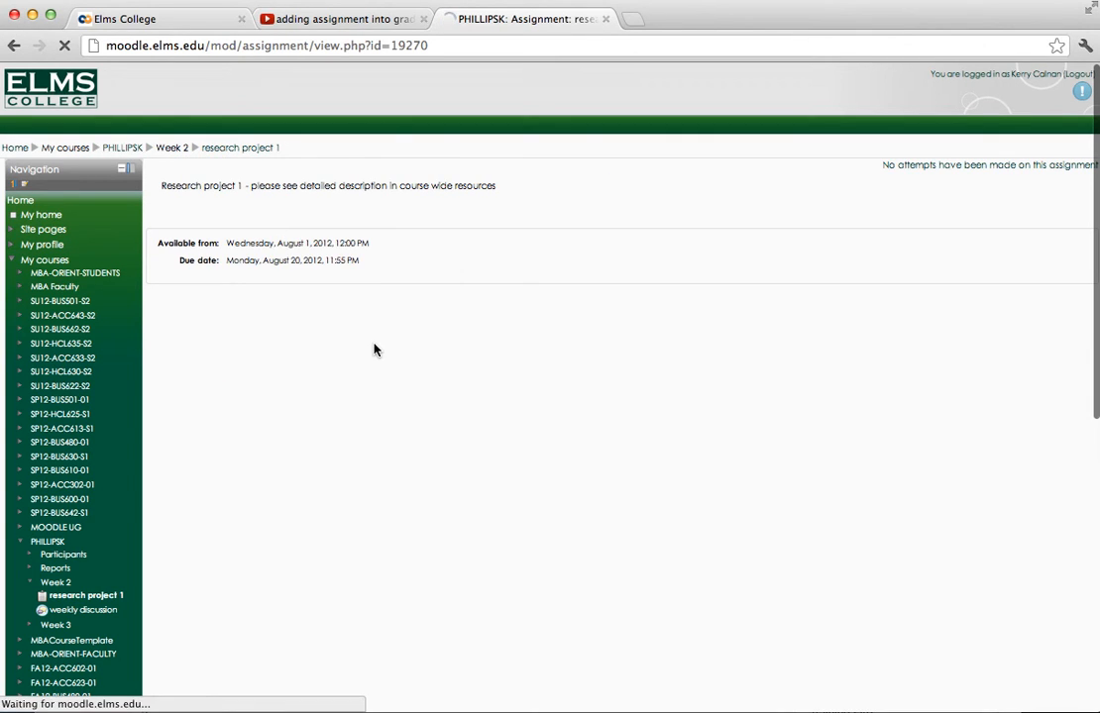
scroll(53, 431, down, 10)
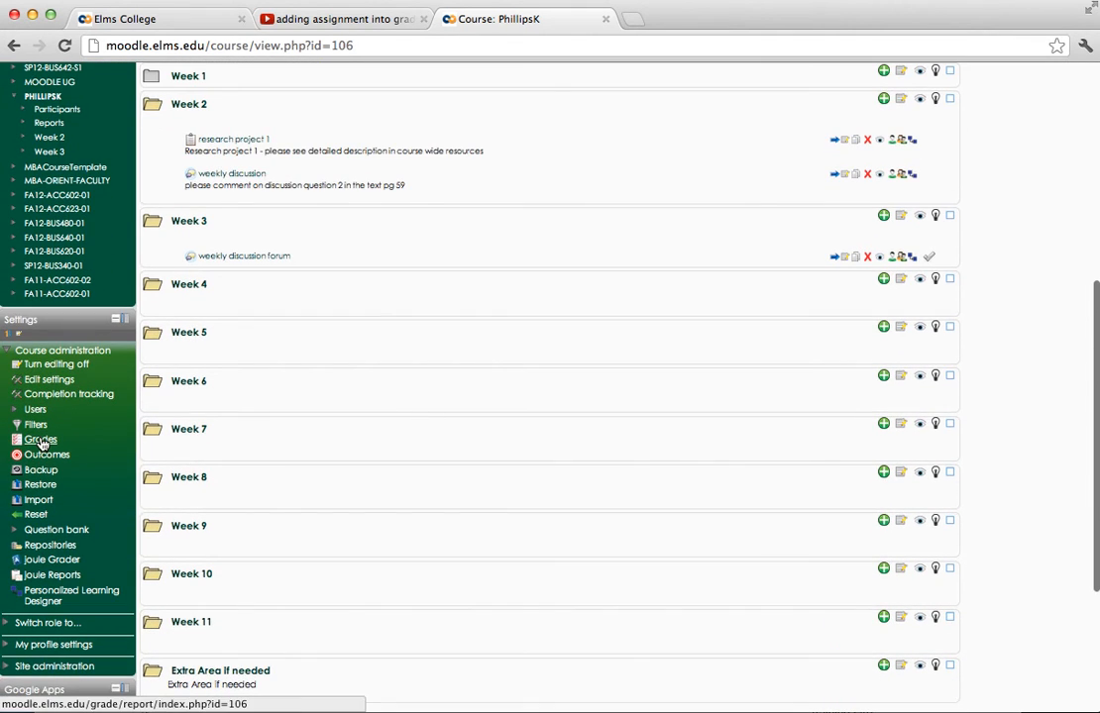
click(41, 441)
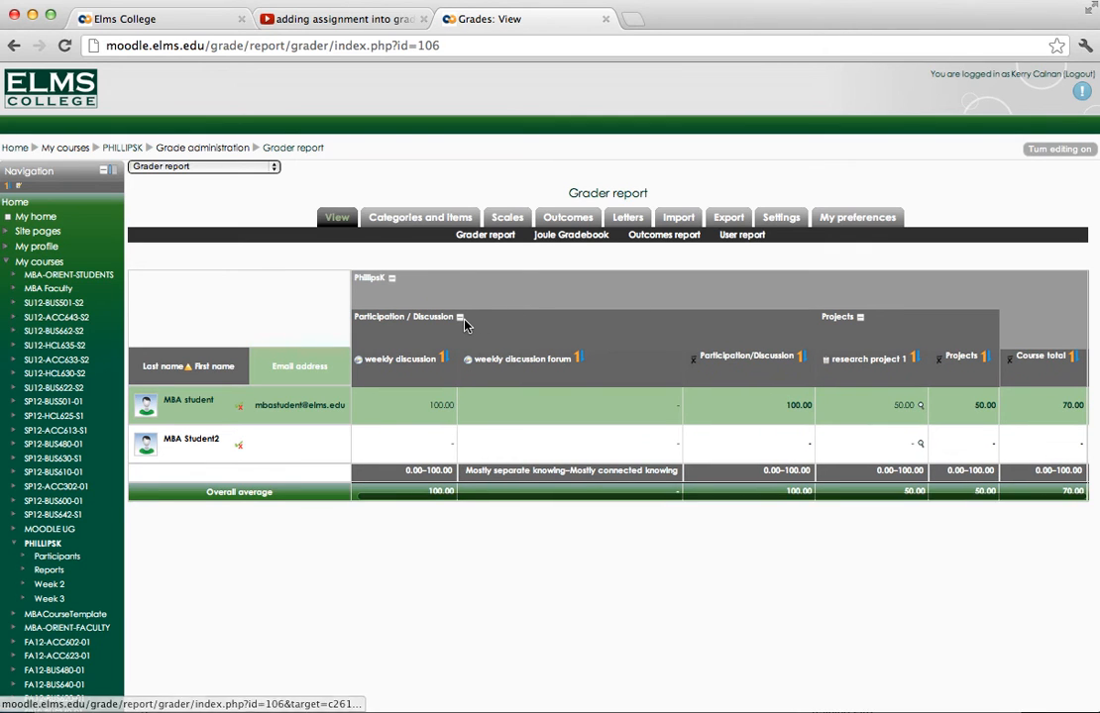
scroll(807, 376, right, 2)
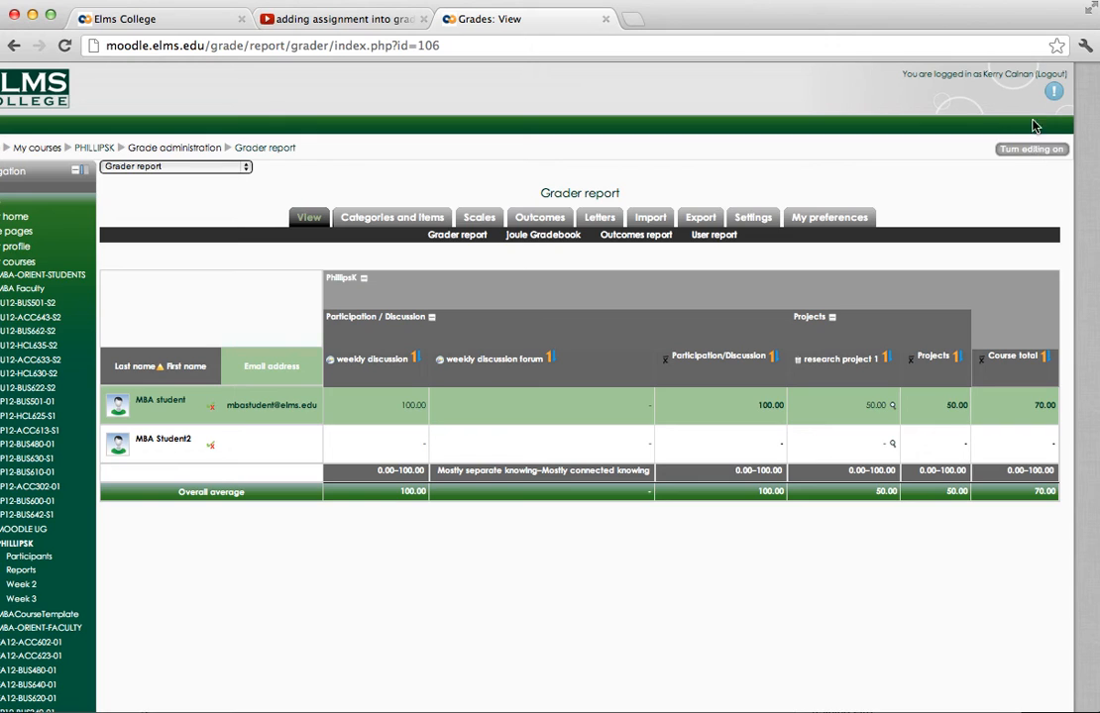
- Log out of the instructor account and log in as the MBA student with the student's username and account password
click(1051, 75)
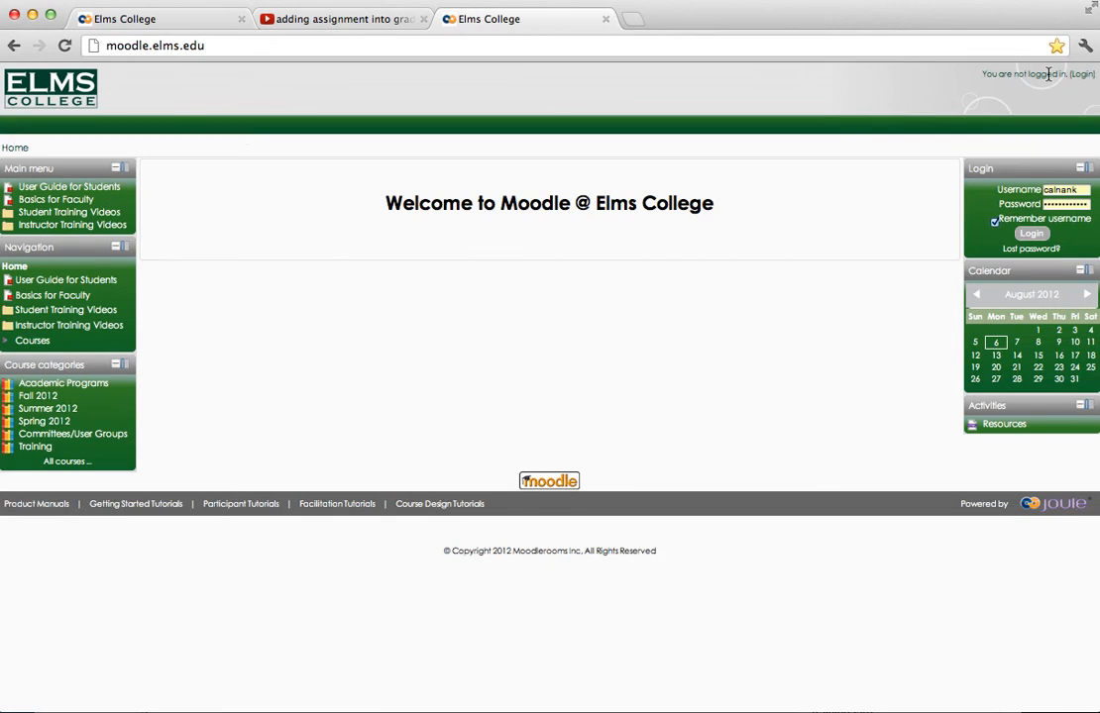
drag(1078, 188, 1025, 187)
text(mbastuden)
click(1093, 216)
drag(1090, 206, 1009, 206)
text(••••••••••)
key(Return)
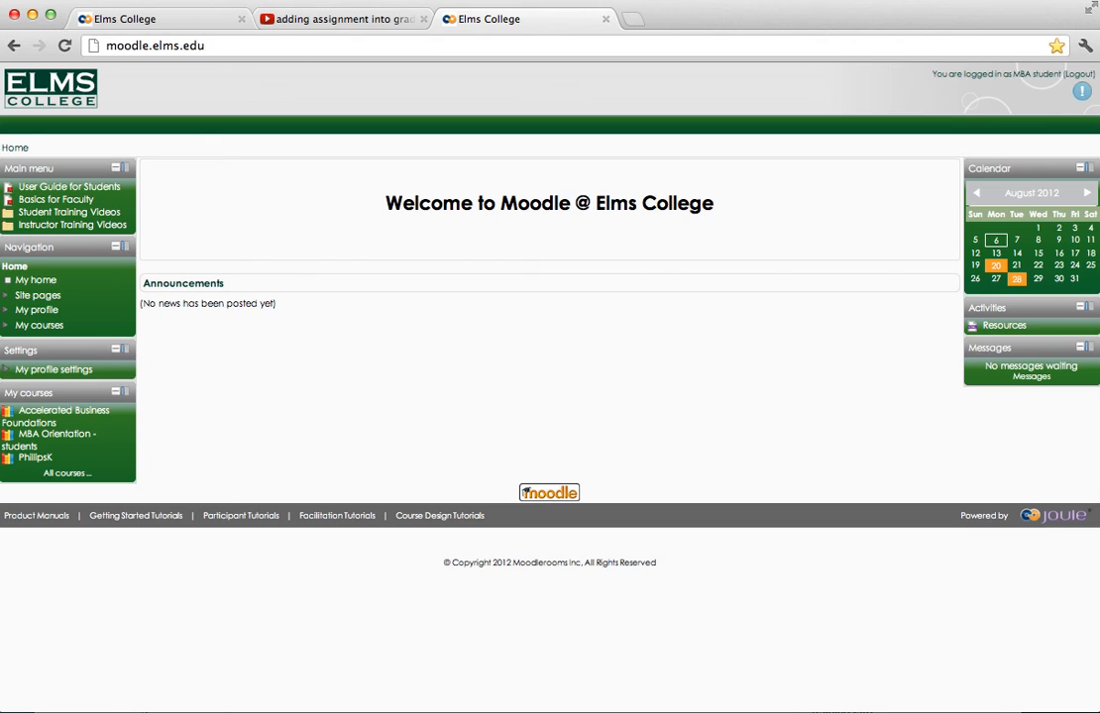
- Open the PHILLIPSK course from the student's course list and go to the student's grades
click(26, 324)
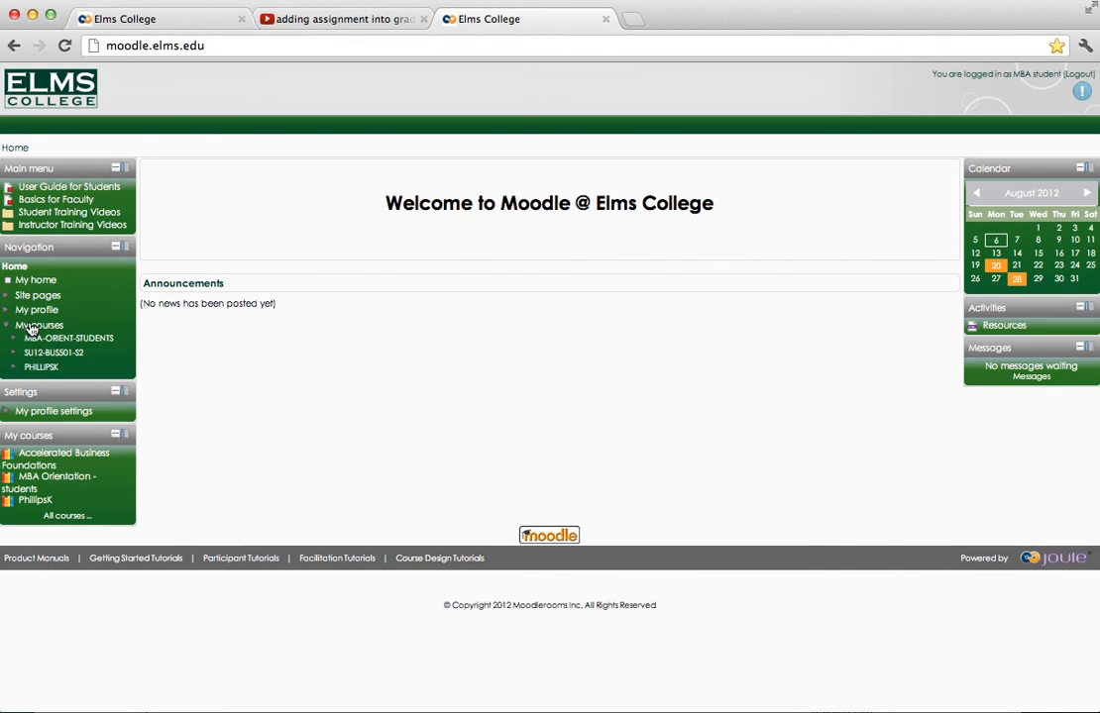
click(39, 367)
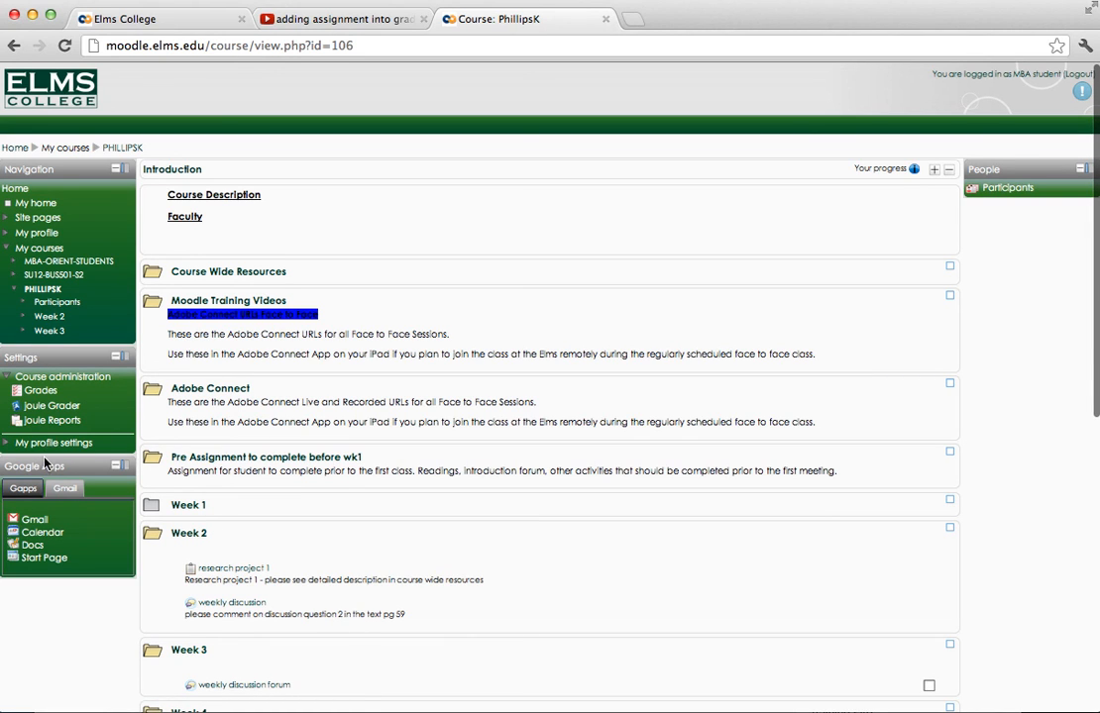
click(44, 392)
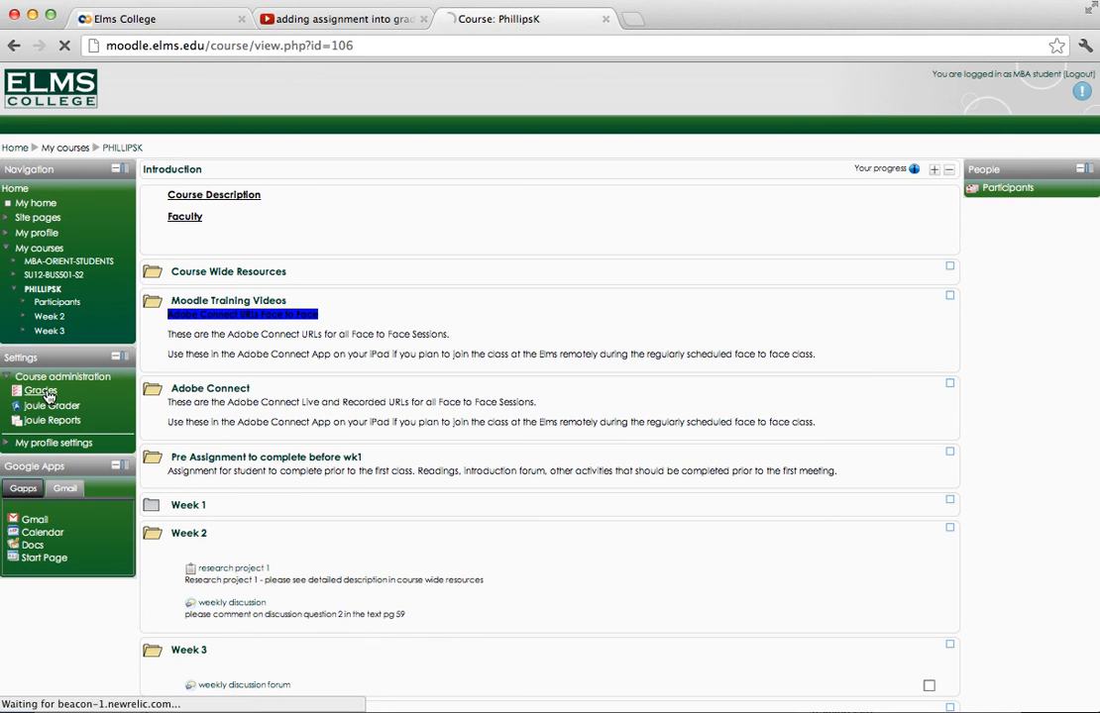